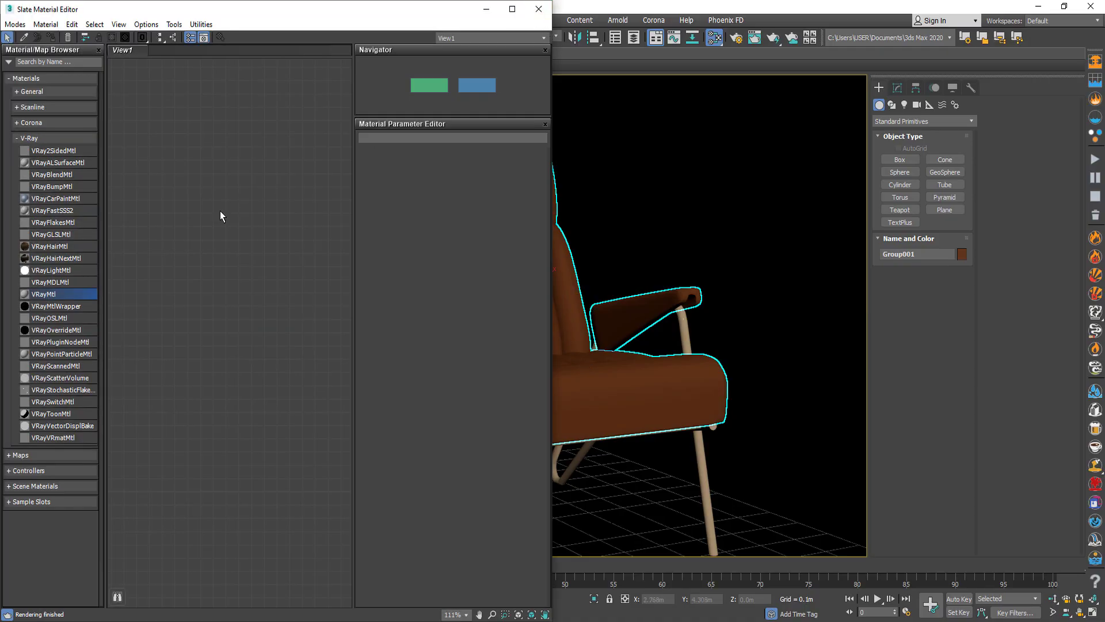
scroll(176, 268, "up", 1)
- Drag the new VRayMtl, Material #34, onto the chair to apply it
left_click(512, 9)
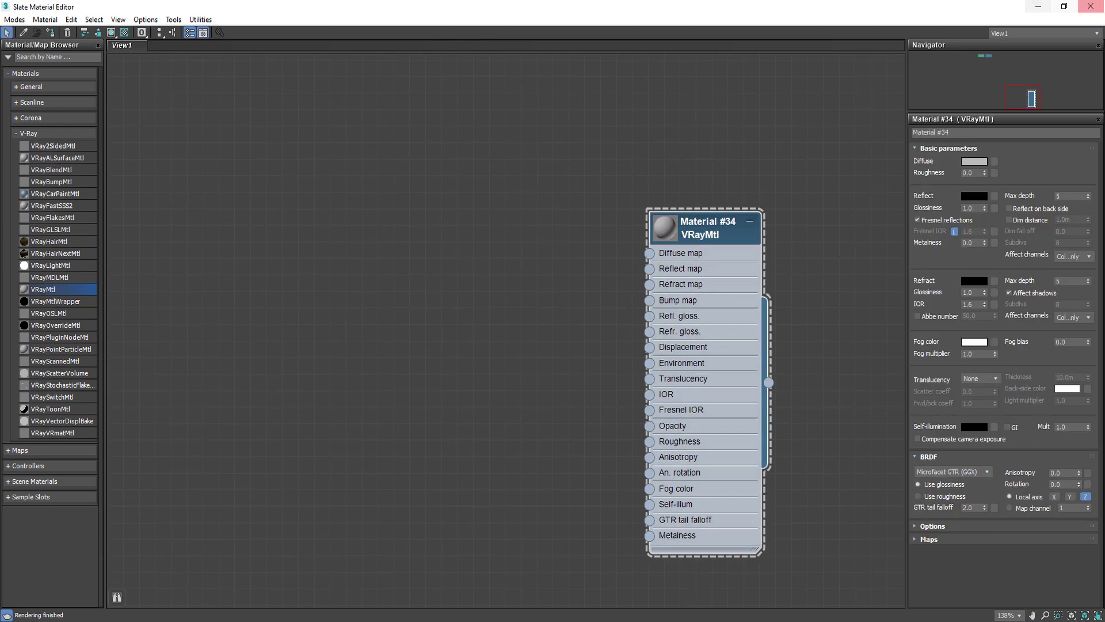
left_click(1064, 7)
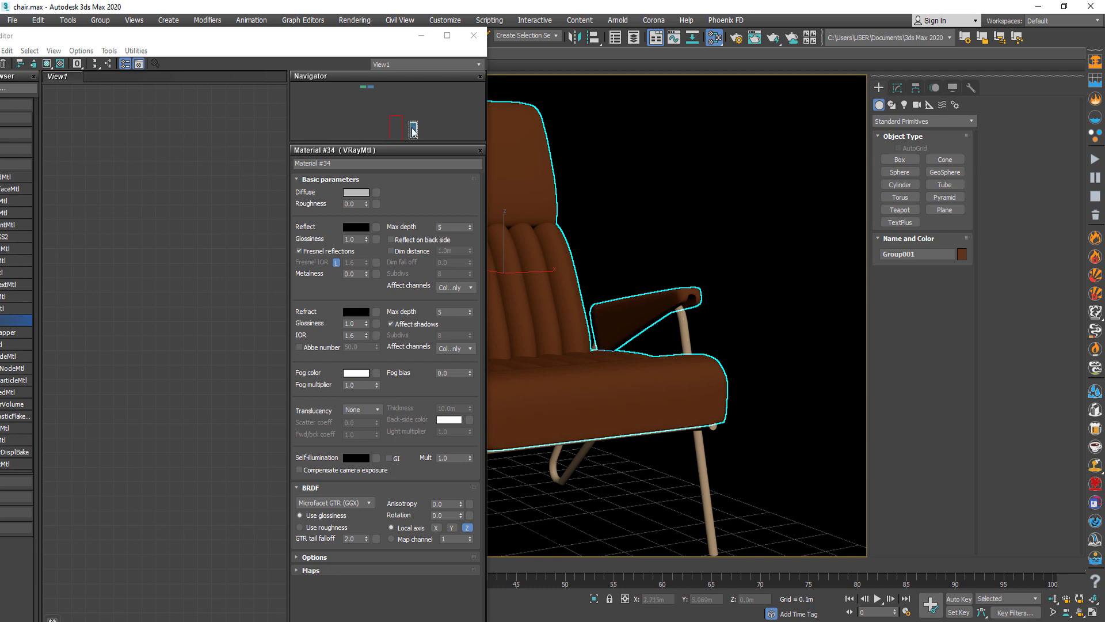
left_click_drag(131, 231, 163, 230)
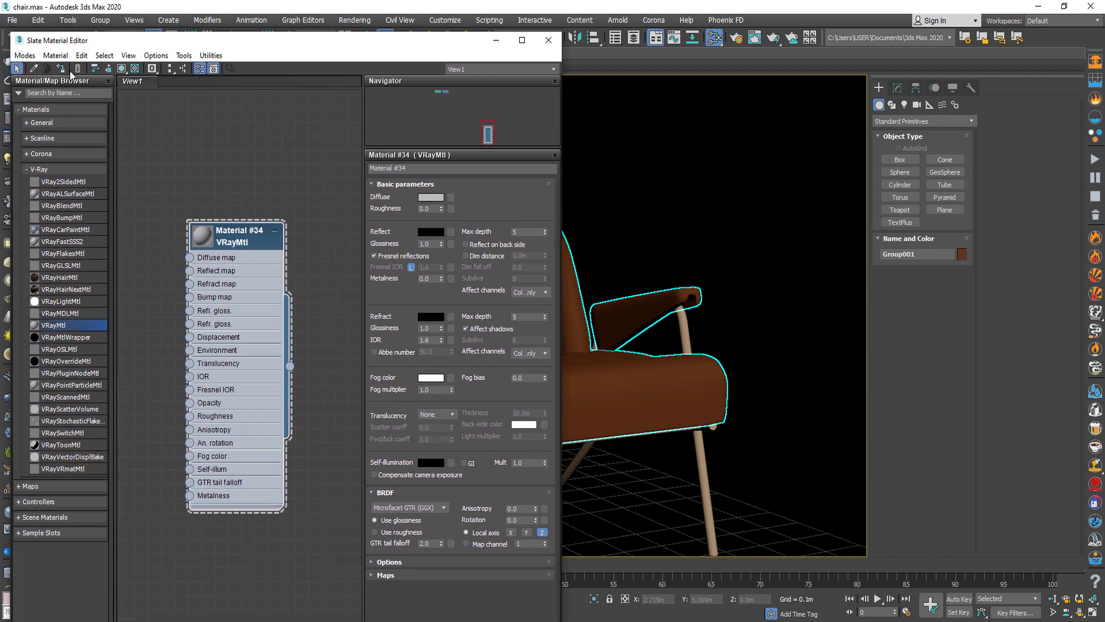
- Close the Slate Material Editor and open the V-Ray frame buffer from the quad menu
left_click(521, 40)
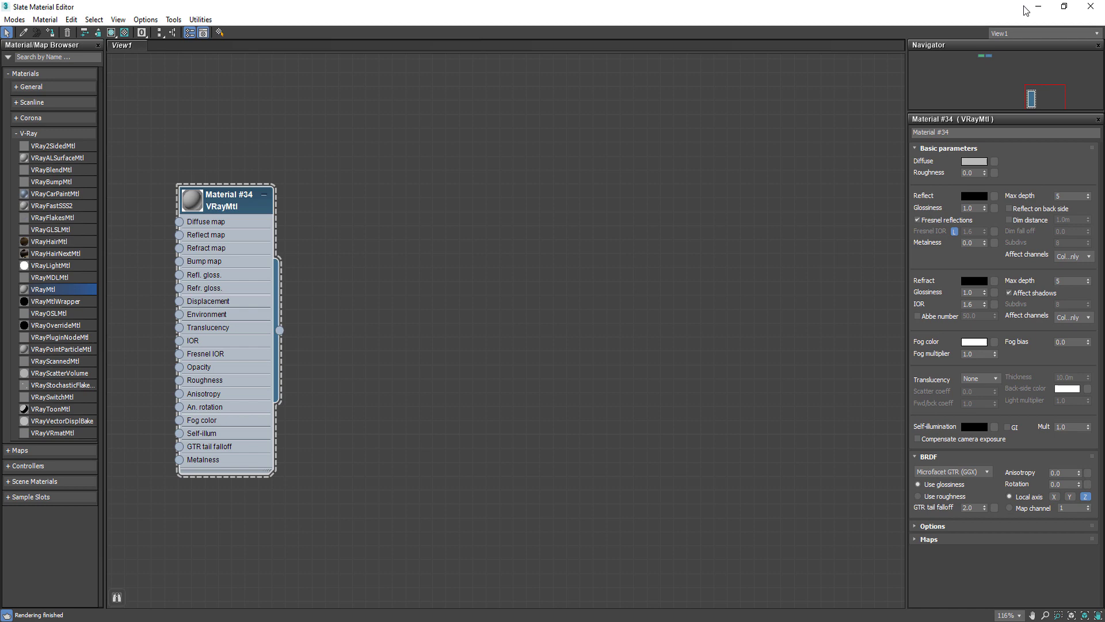
left_click(1064, 6)
right_click(693, 169)
left_click(660, 336)
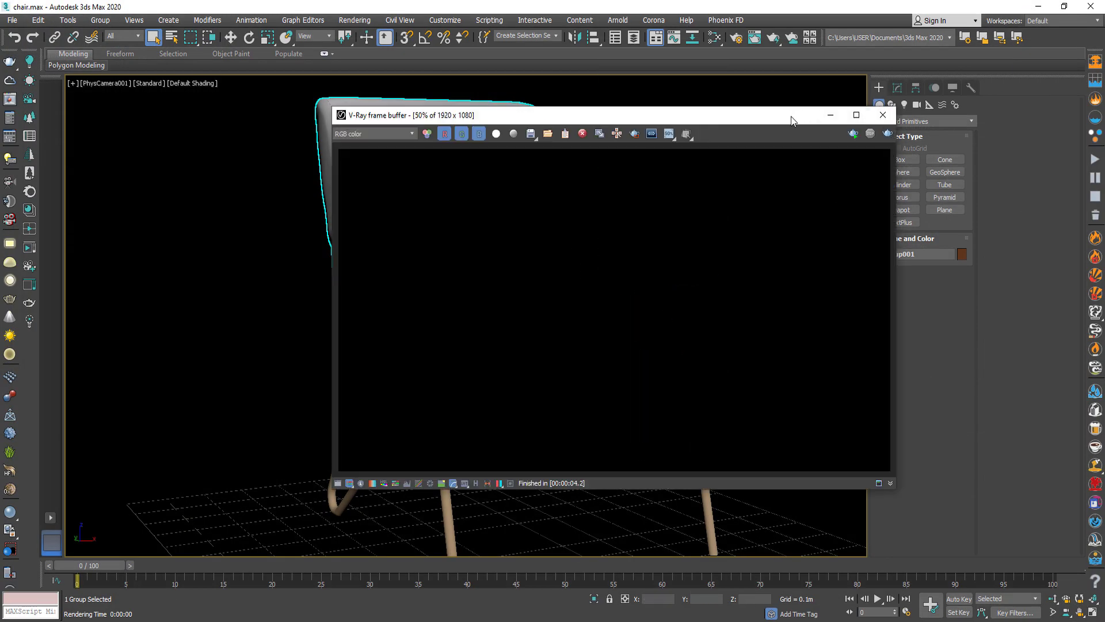
- Render the chair with the default grey Material #34 in the V-Ray frame buffer
left_click_drag(777, 116, 557, 93)
left_click(752, 130)
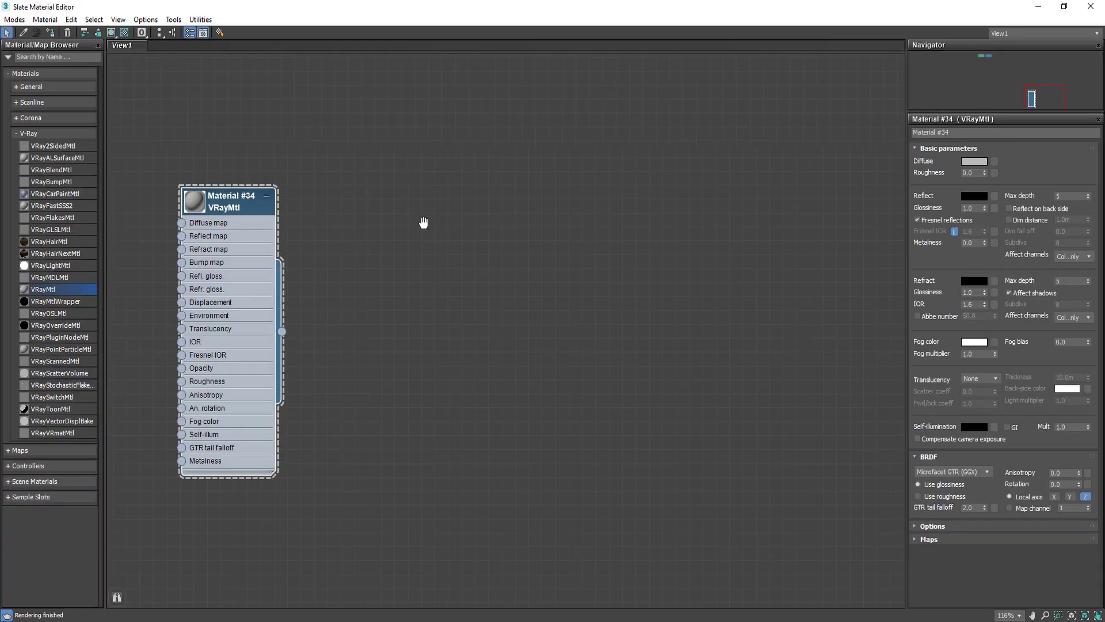
- Import Diffuse.png, Normal.png, Bump_.png and Gloss.png from 01.map as bitmap nodes
left_click_drag(227, 197, 682, 222)
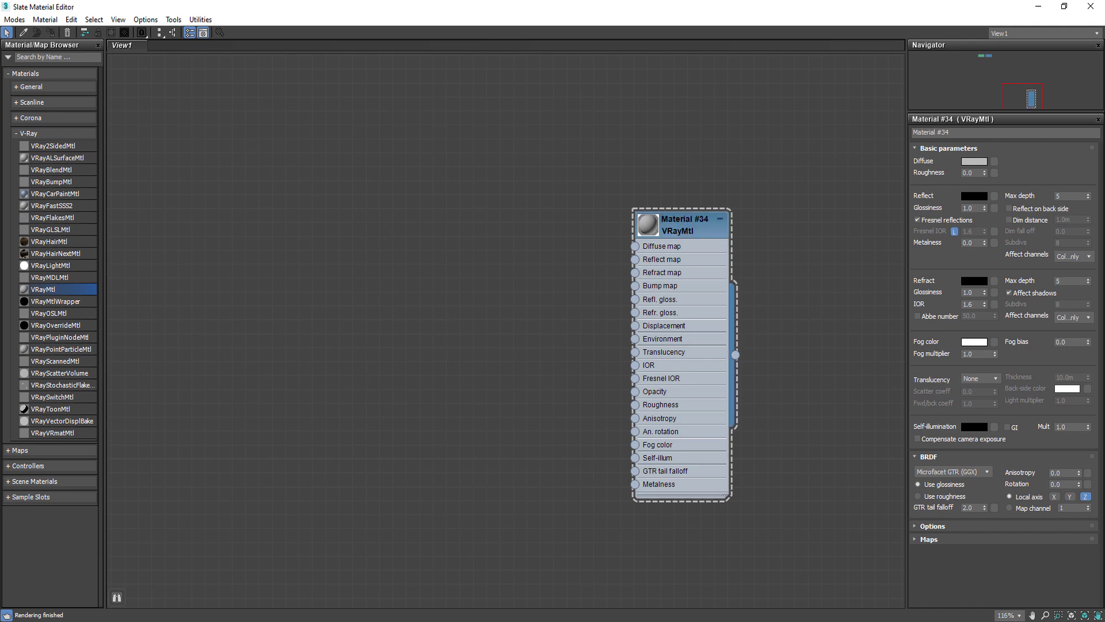
key("alt+Tab")
left_click_drag(607, 132, 768, 86)
left_click_drag(671, 163, 404, 221)
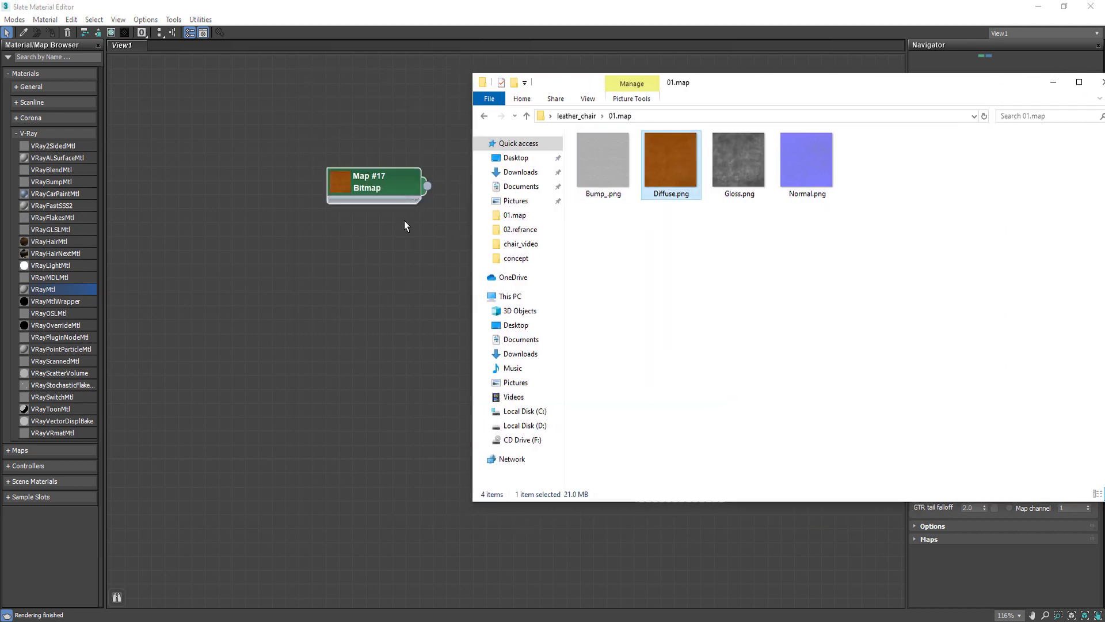
left_click_drag(807, 160, 376, 235)
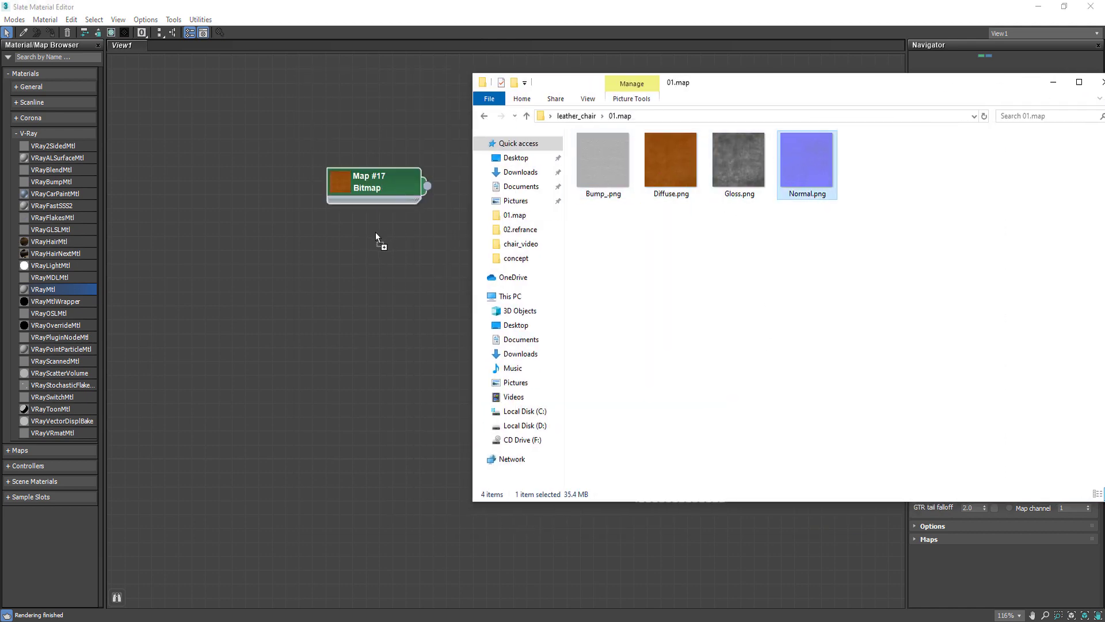
mouse_move(603, 160)
left_mouse_down()
mouse_move(562, 227)
mouse_move(368, 286)
left_mouse_up()
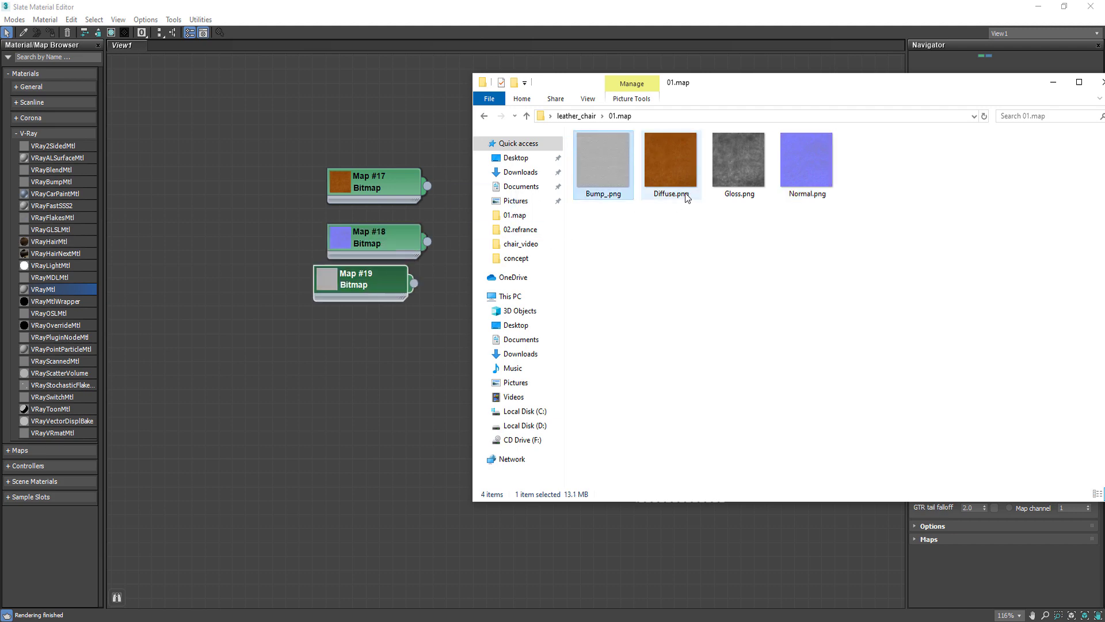
left_click_drag(739, 159, 372, 355)
- Close File Explorer and move the four bitmap nodes beside Material #34
left_click_drag(820, 87, 809, 85)
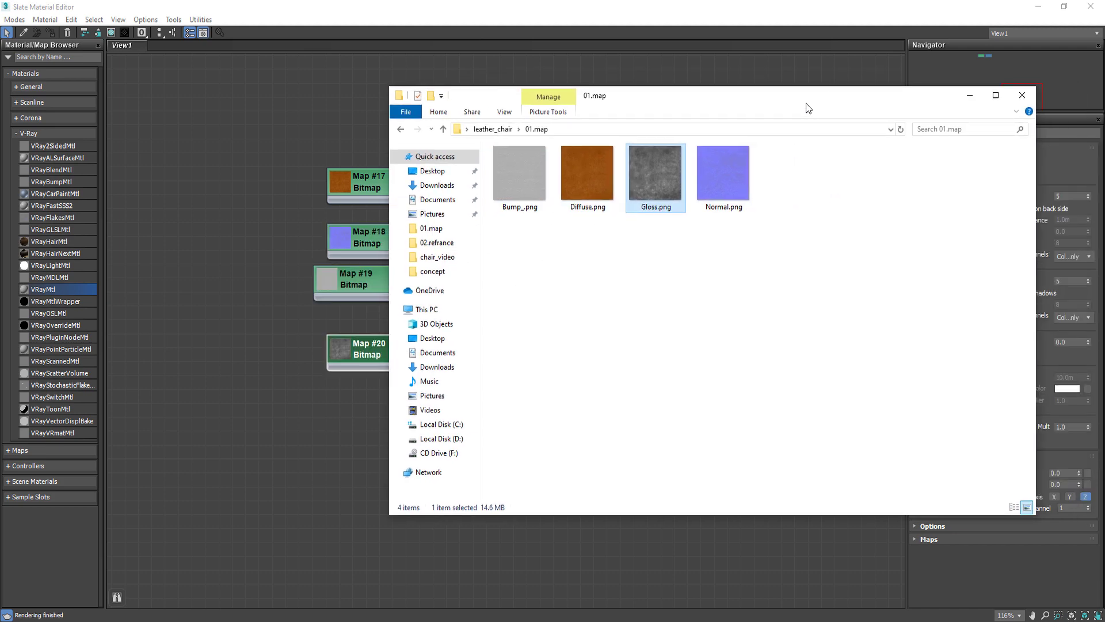
left_click(1010, 98)
left_click_drag(383, 112, 431, 371)
mouse_move(386, 182)
left_mouse_down()
mouse_move(440, 241)
mouse_move(636, 246)
left_mouse_up()
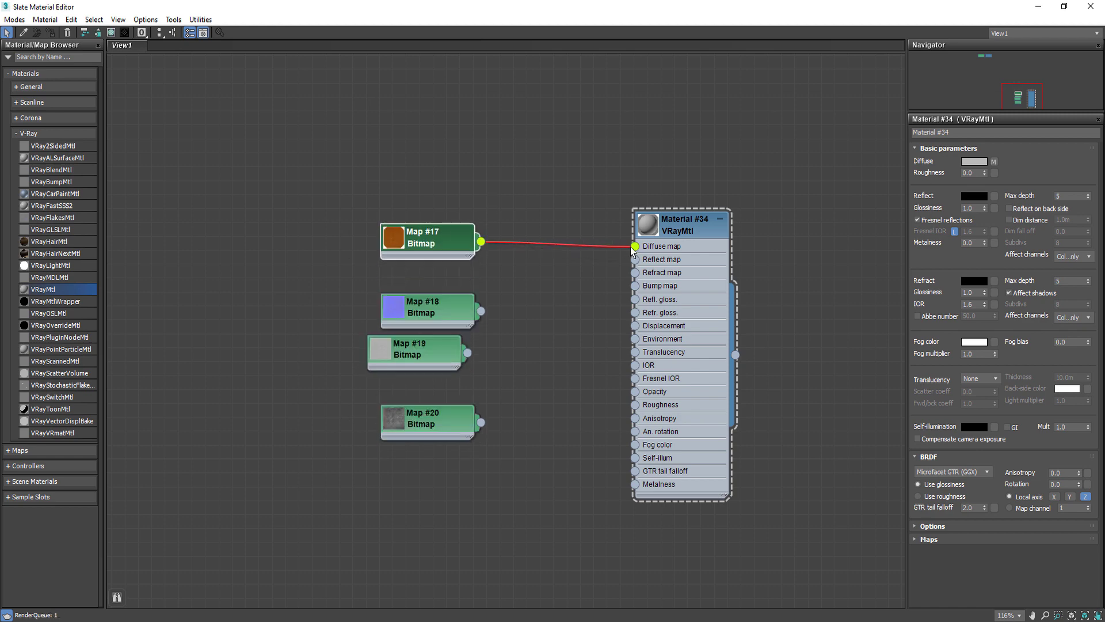
- Wire Map #17 (Diffuse.png) into the Diffuse map with Use Real-World Scale off
double_click(432, 239)
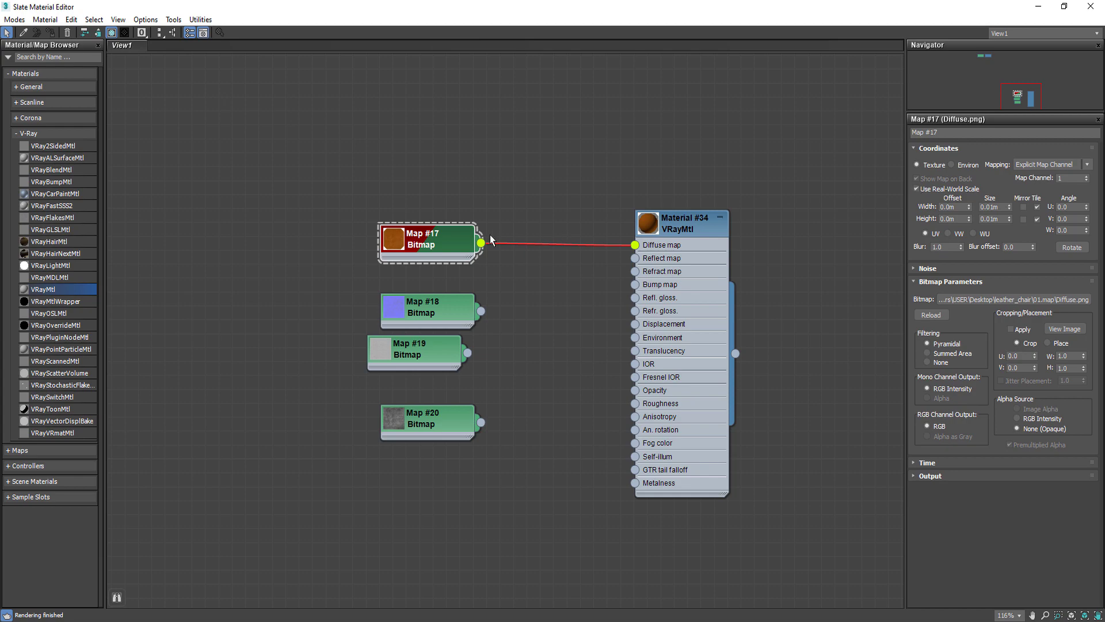
left_click(924, 188)
left_click(1080, 7)
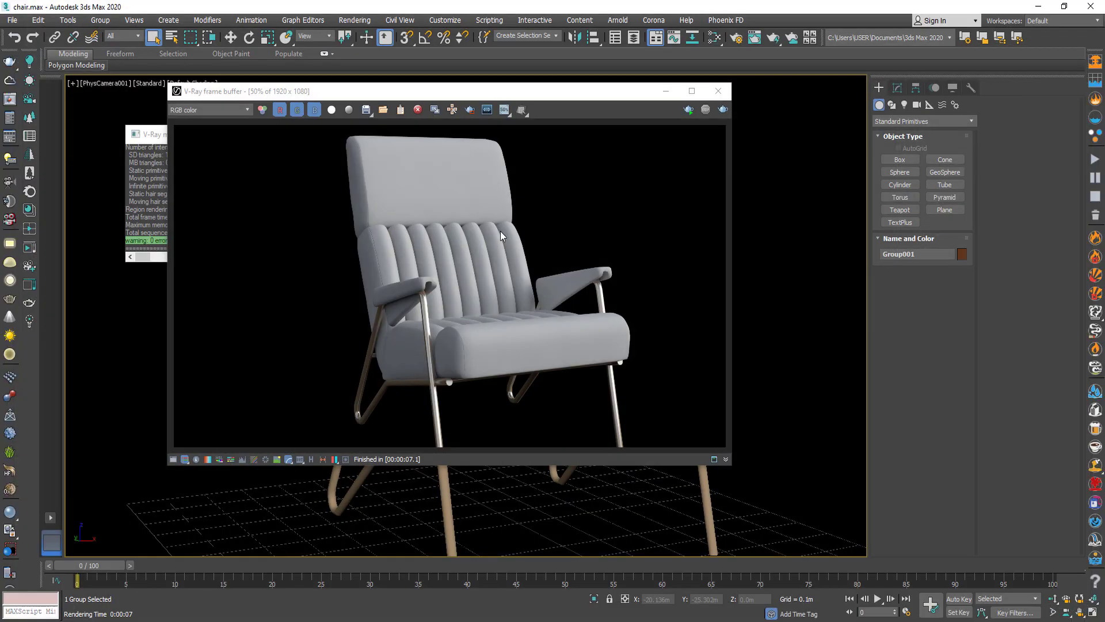
- Close the frame buffer and V-Ray messages, then reopen the Slate Material Editor
left_click(718, 91)
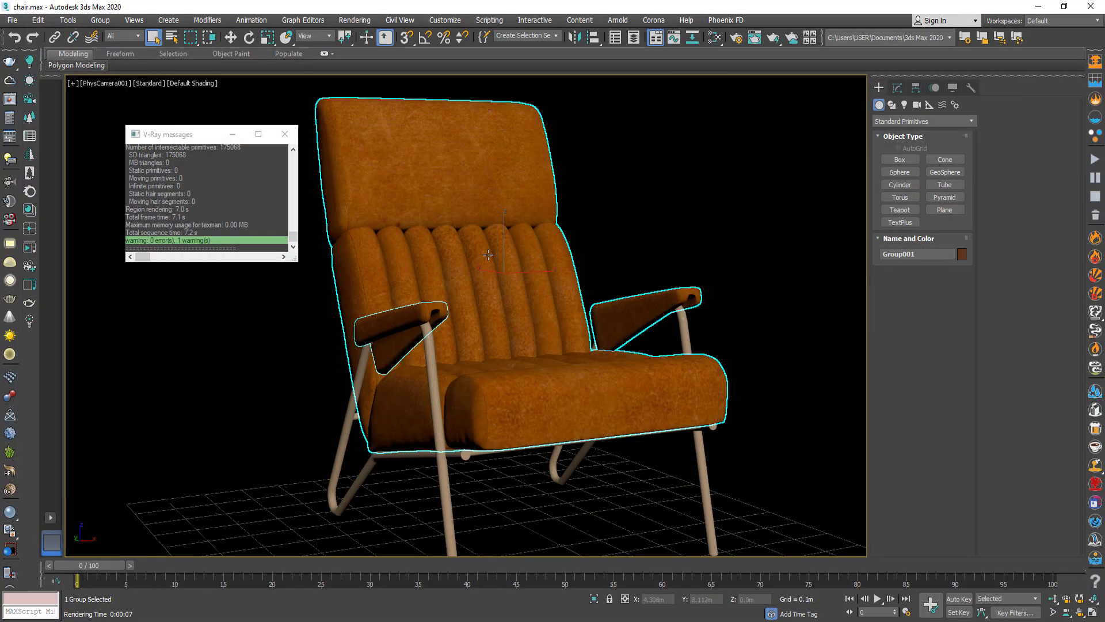
left_click(285, 134)
key("m")
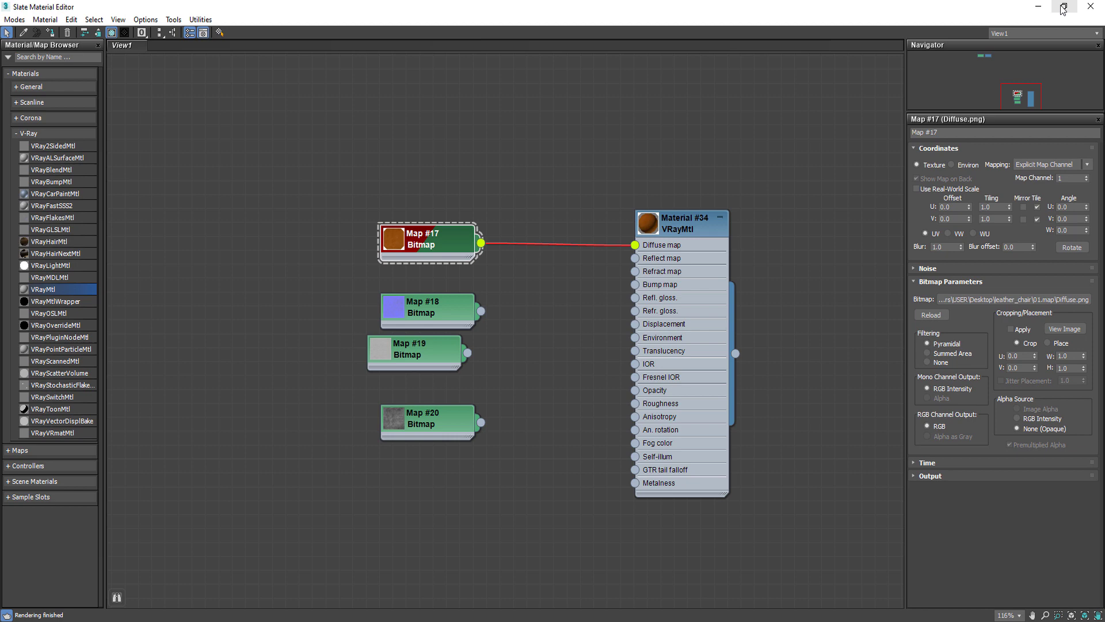
left_click(1064, 8)
- Set Map #17's Coordinates Tiling U and V to 5.0
left_click(480, 130)
middle_click_drag(190, 346, 259, 241)
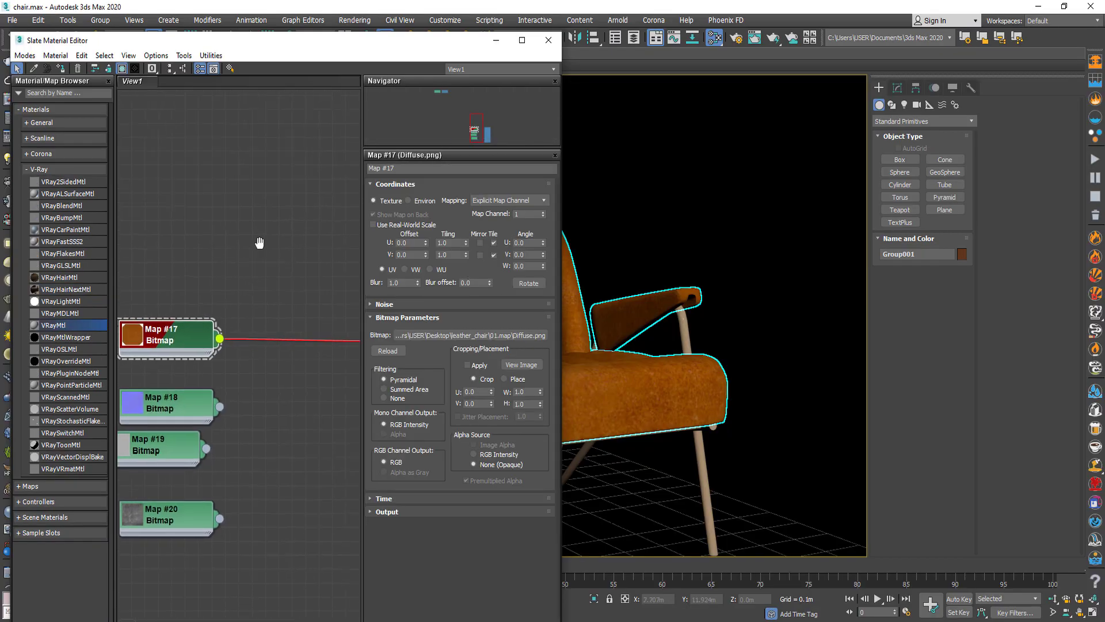
left_click_drag(462, 42, 274, 10)
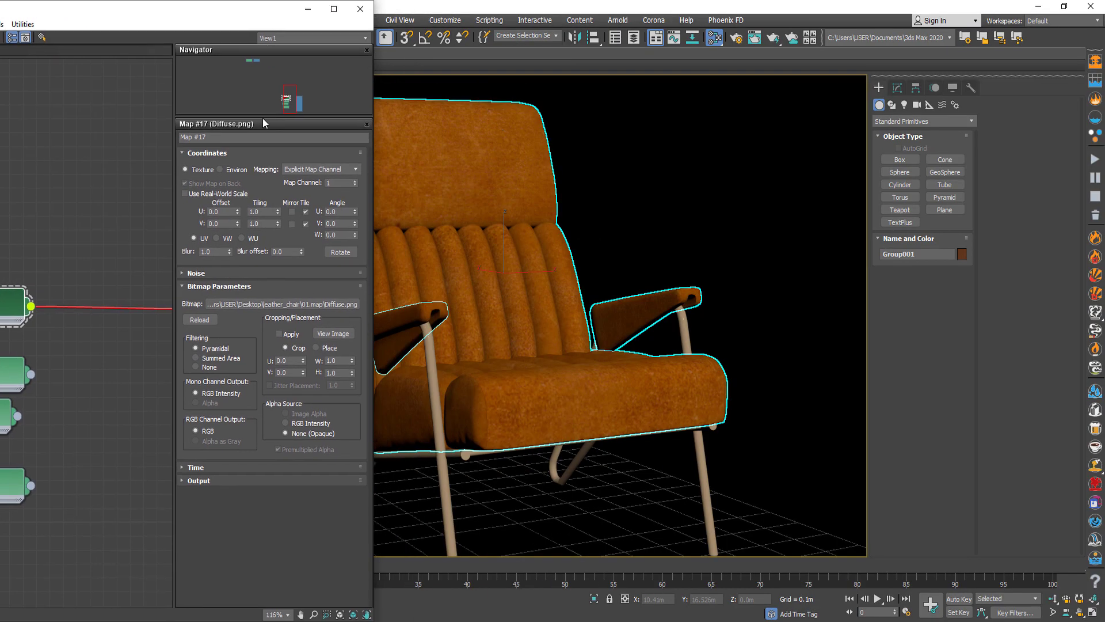
double_click(256, 210)
type("5")
type("5")
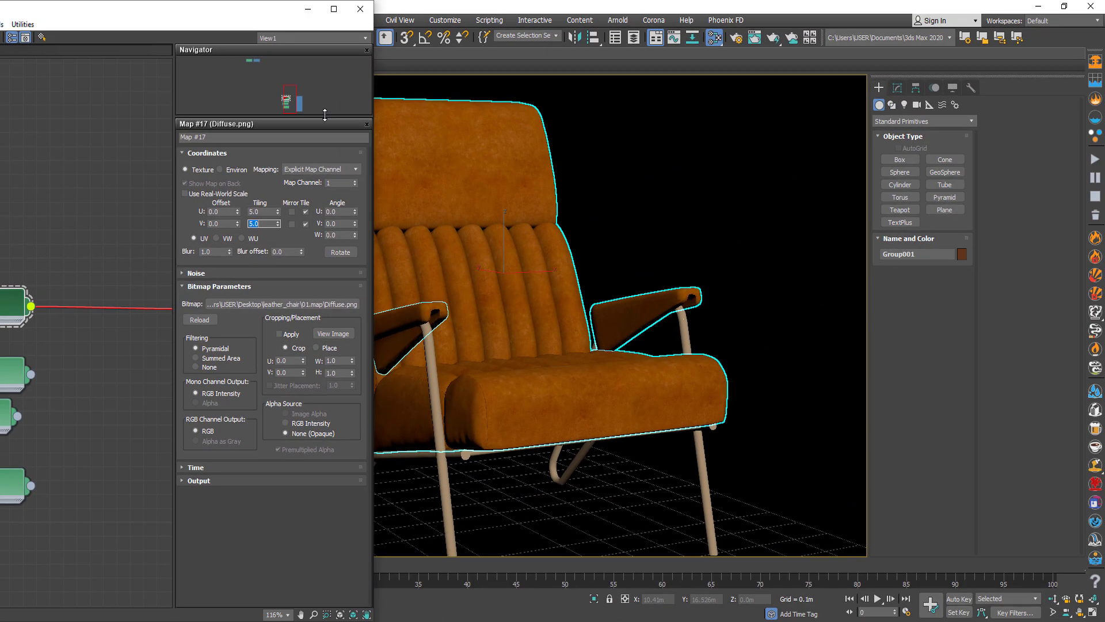
- Render the 5×5 leather chair in the V-Ray frame buffer and inspect the backrest
right_click(596, 164)
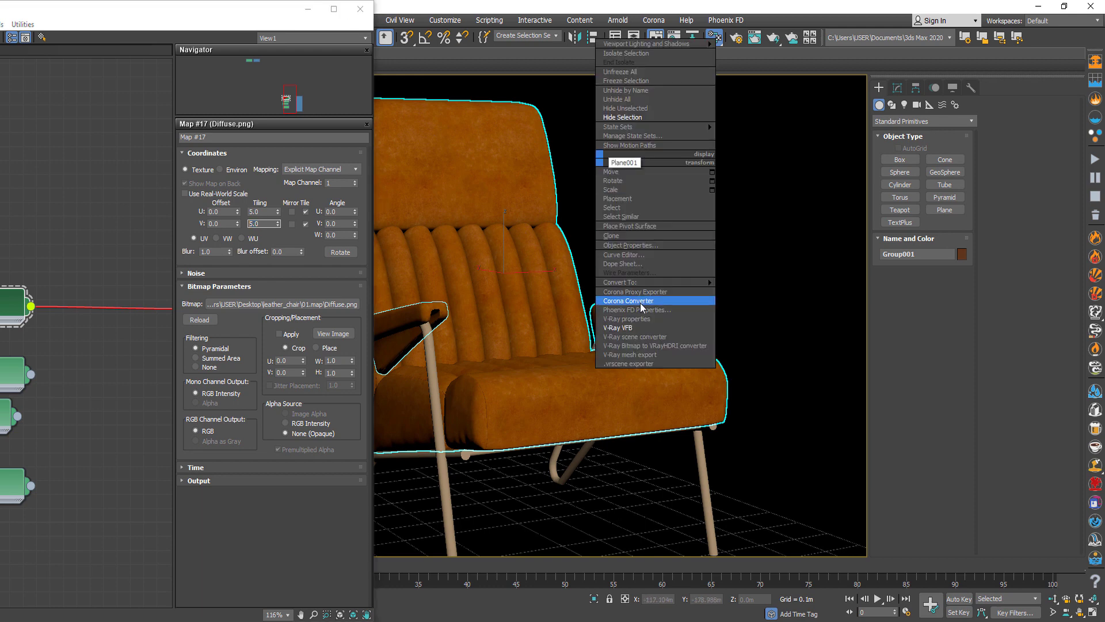
left_click(656, 328)
key("shift+q")
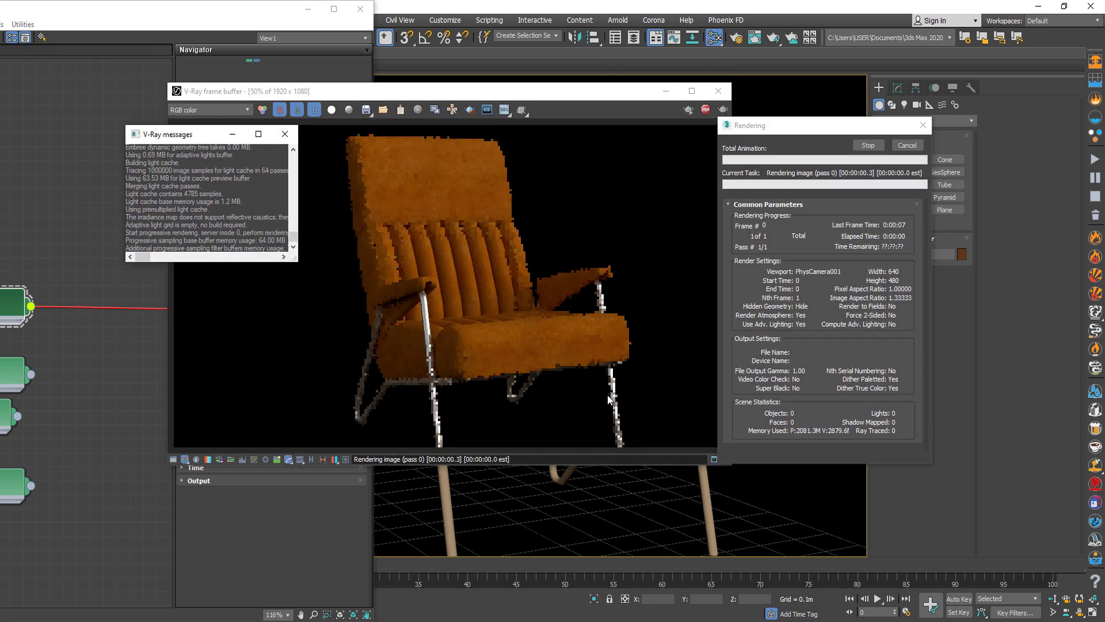
scroll(583, 378, "up", 1)
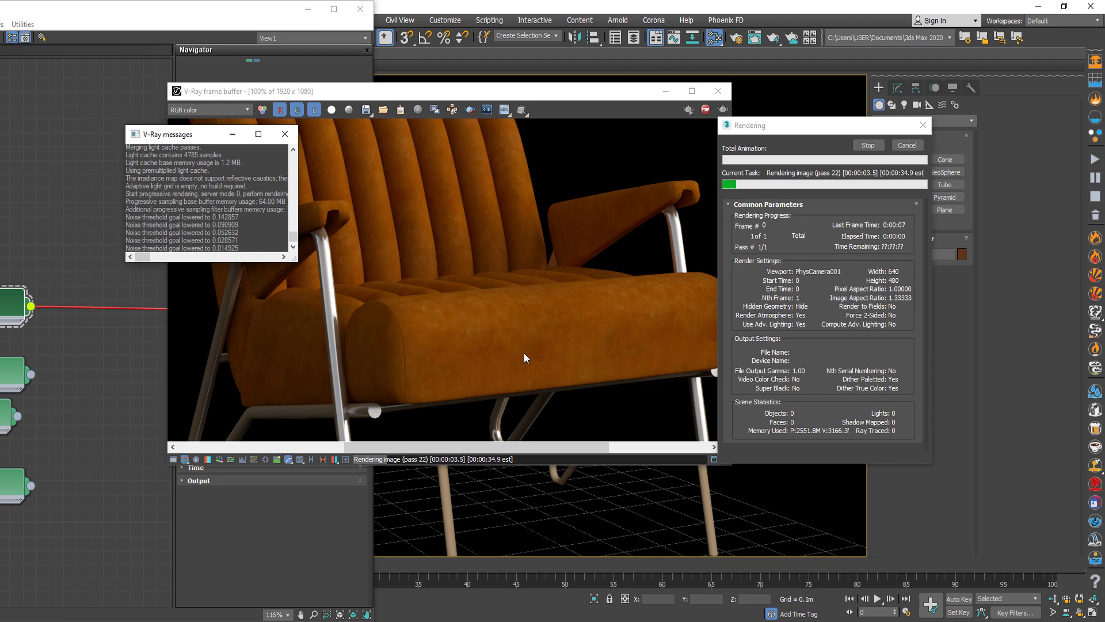
left_click(284, 134)
middle_click_drag(438, 309, 474, 240)
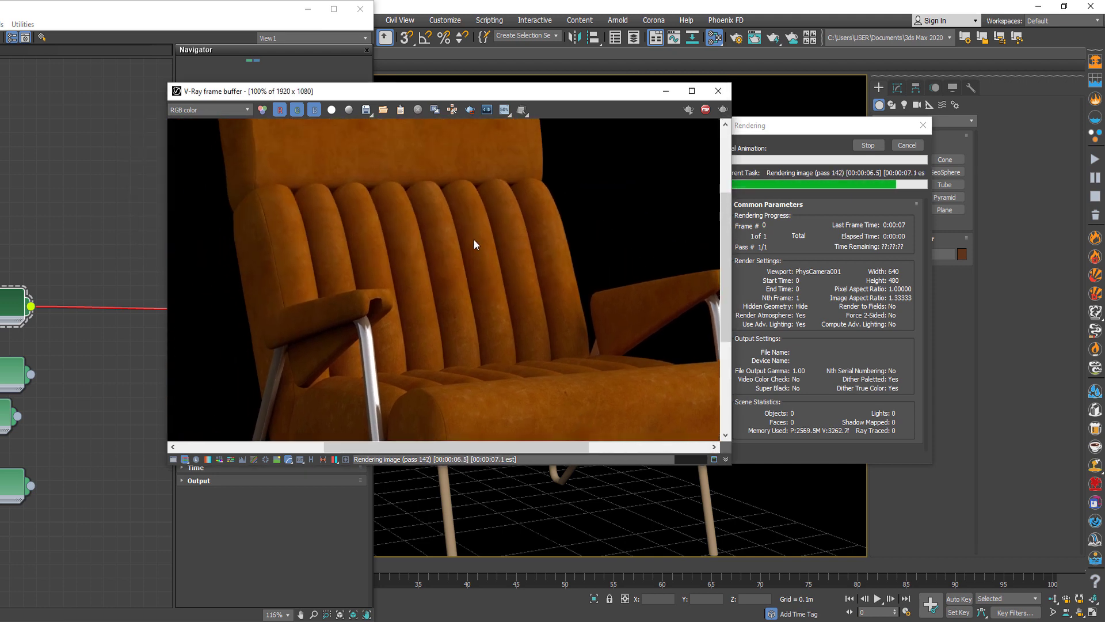
scroll(587, 218, "down", 1)
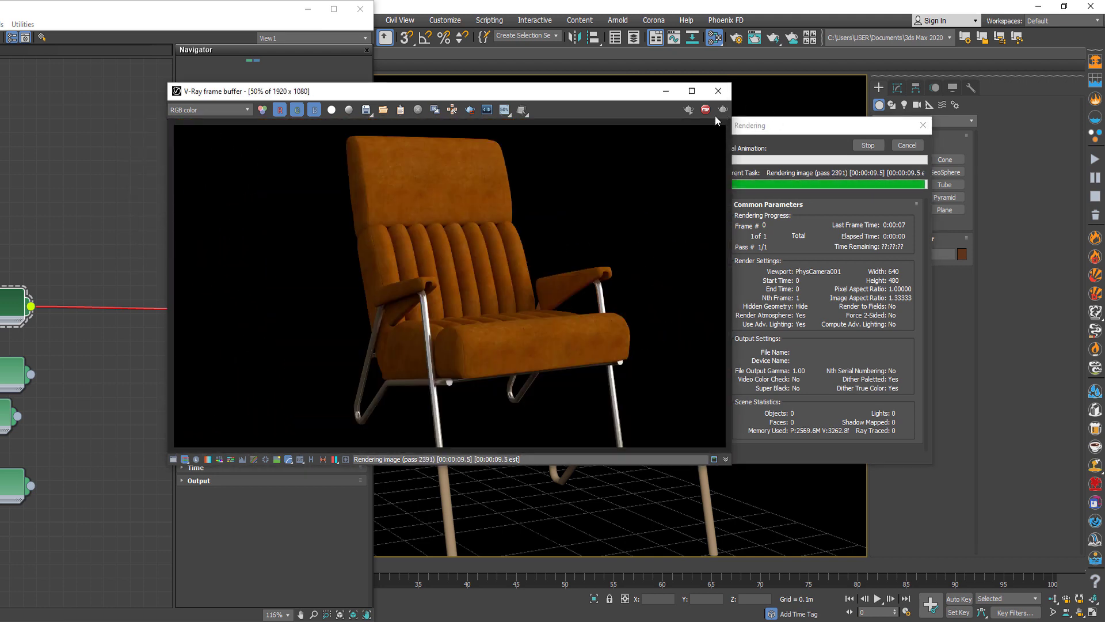
left_click(285, 134)
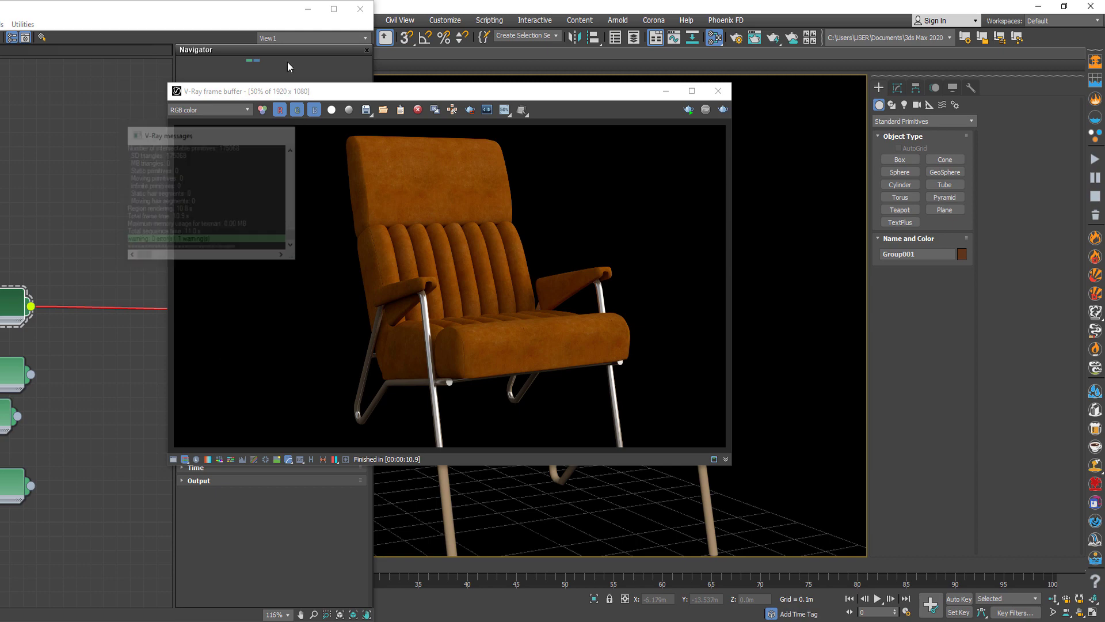
- Set Material #34's Reflect color to white
left_click(280, 10)
double_click(255, 19)
scroll(423, 221, "up", 2)
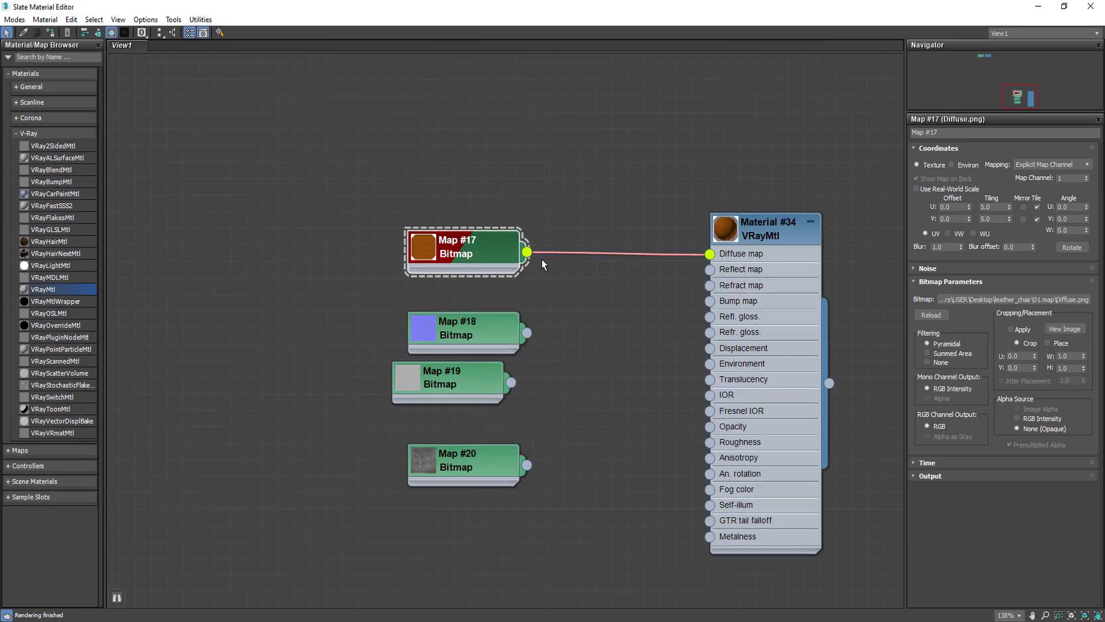
mouse_move(424, 221)
middle_mouse_down()
mouse_move(518, 309)
mouse_move(479, 337)
middle_mouse_up()
double_click(678, 170)
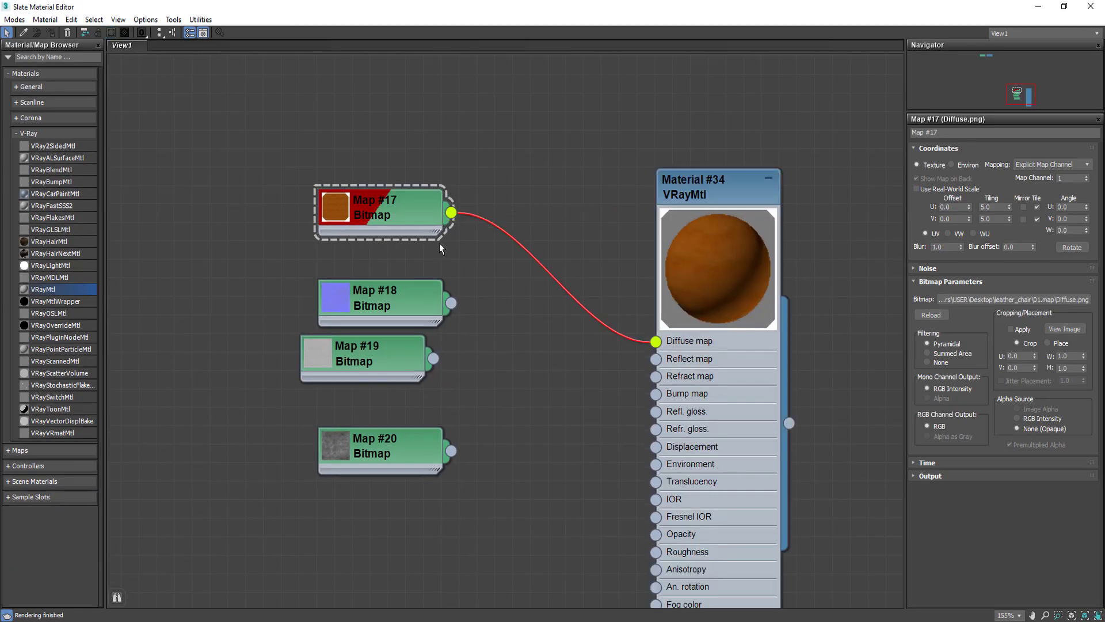
left_click(711, 183)
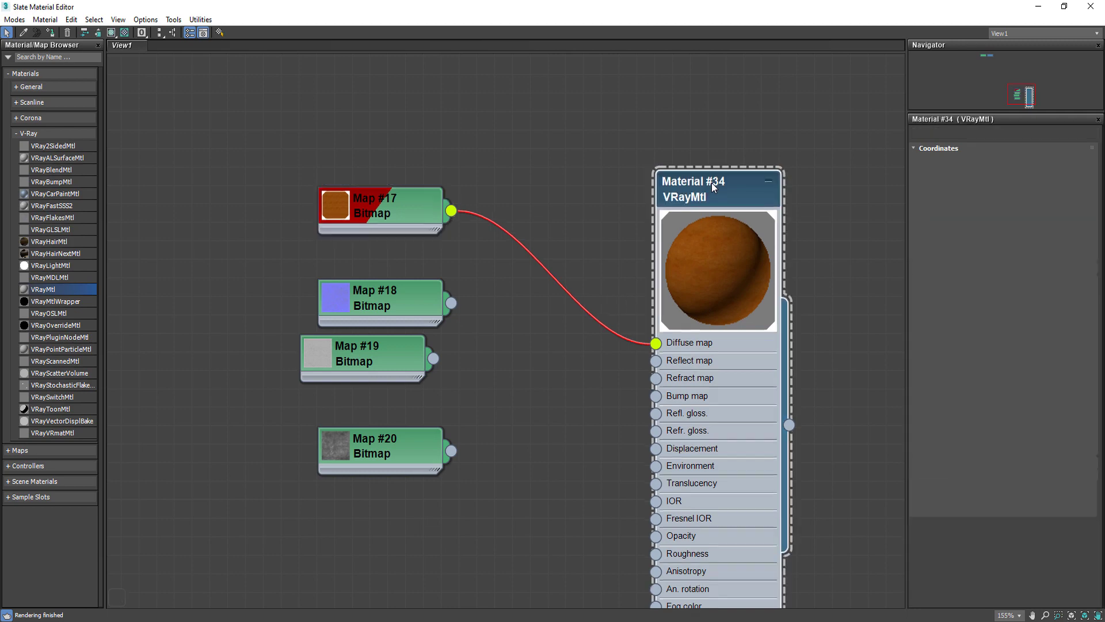
left_click(974, 195)
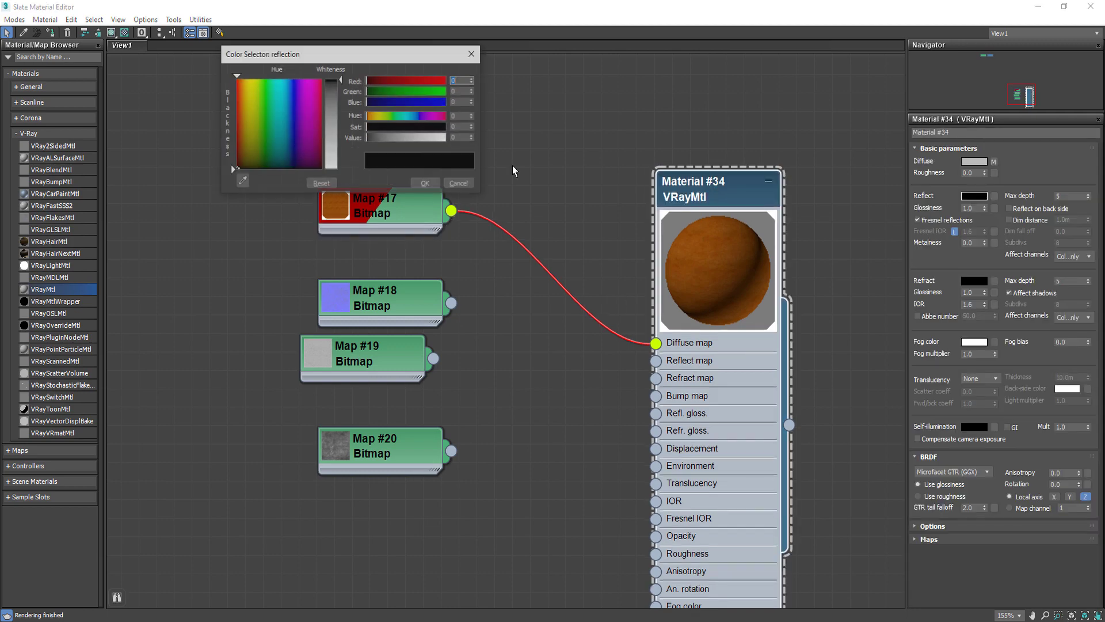
left_click(231, 169)
left_click(426, 183)
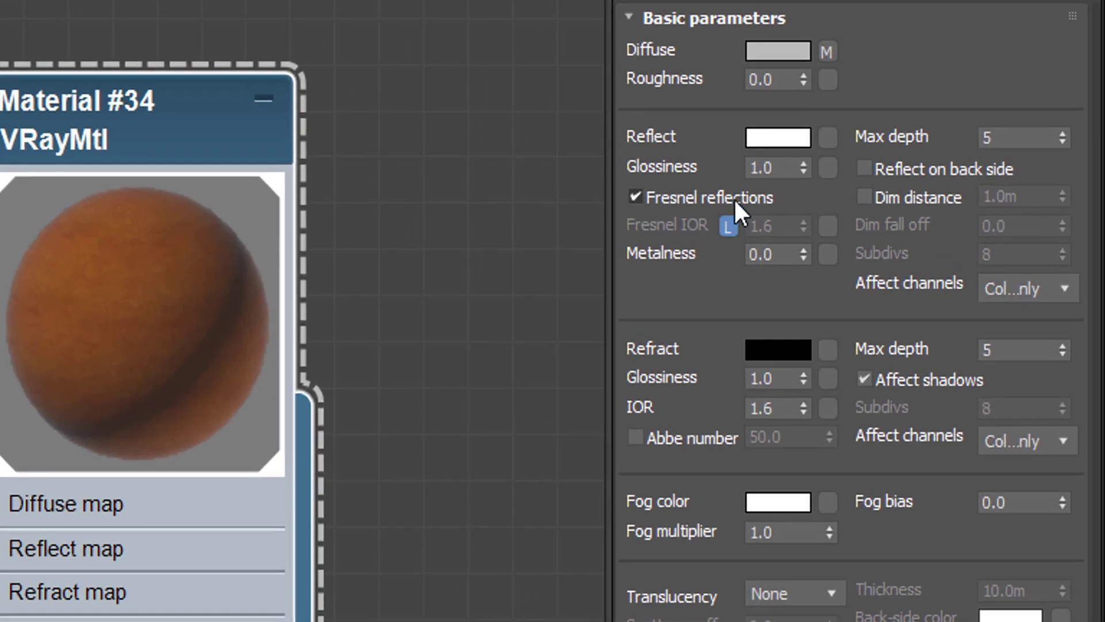
- Set Reflect Glossiness to 0.75 and unlock Fresnel IOR to 1.8
double_click(772, 167)
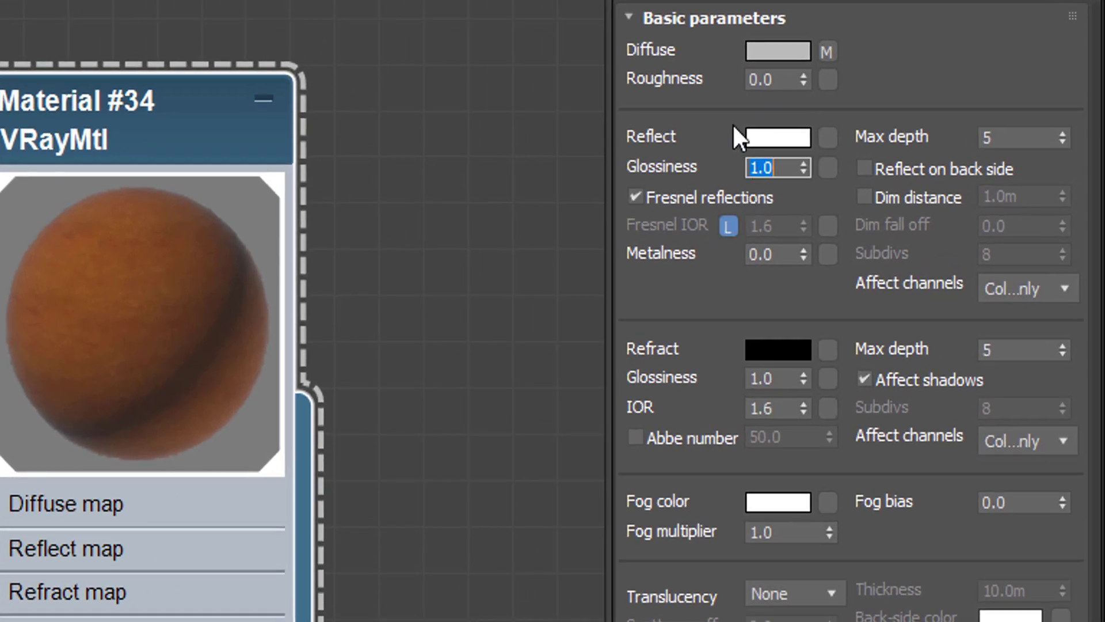
type(".75")
key("Return")
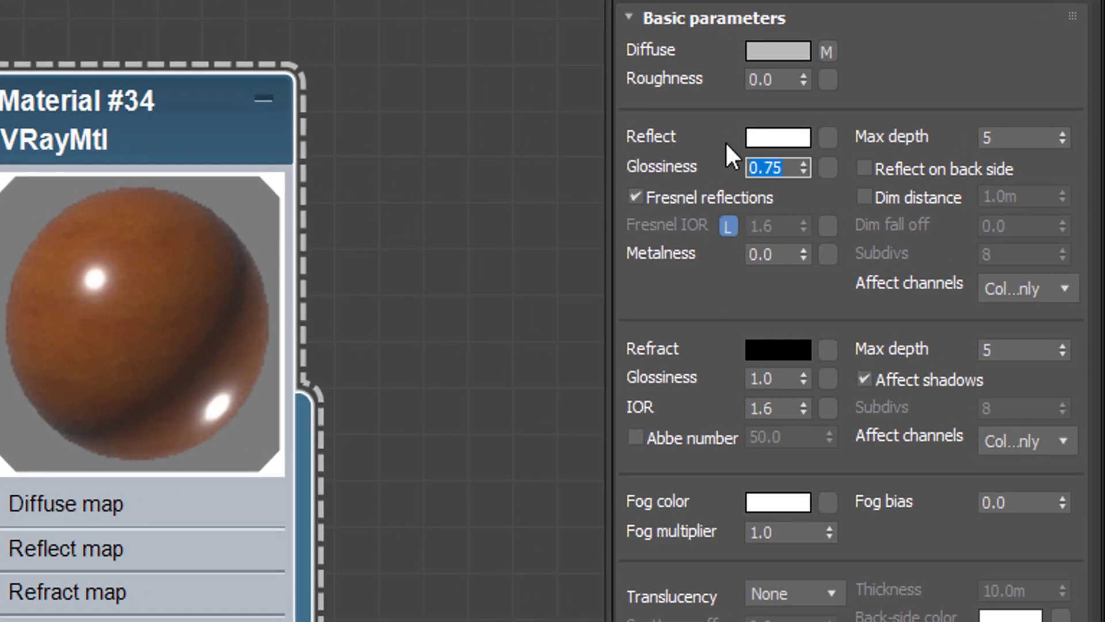
left_click(726, 224)
double_click(773, 226)
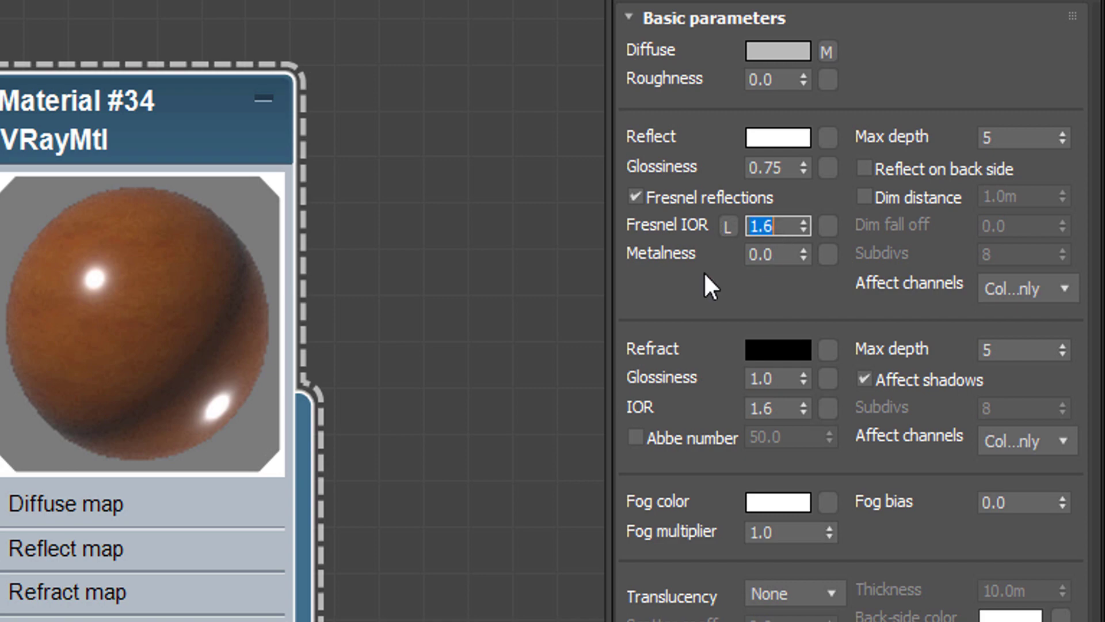
type("1.8")
key("Return")
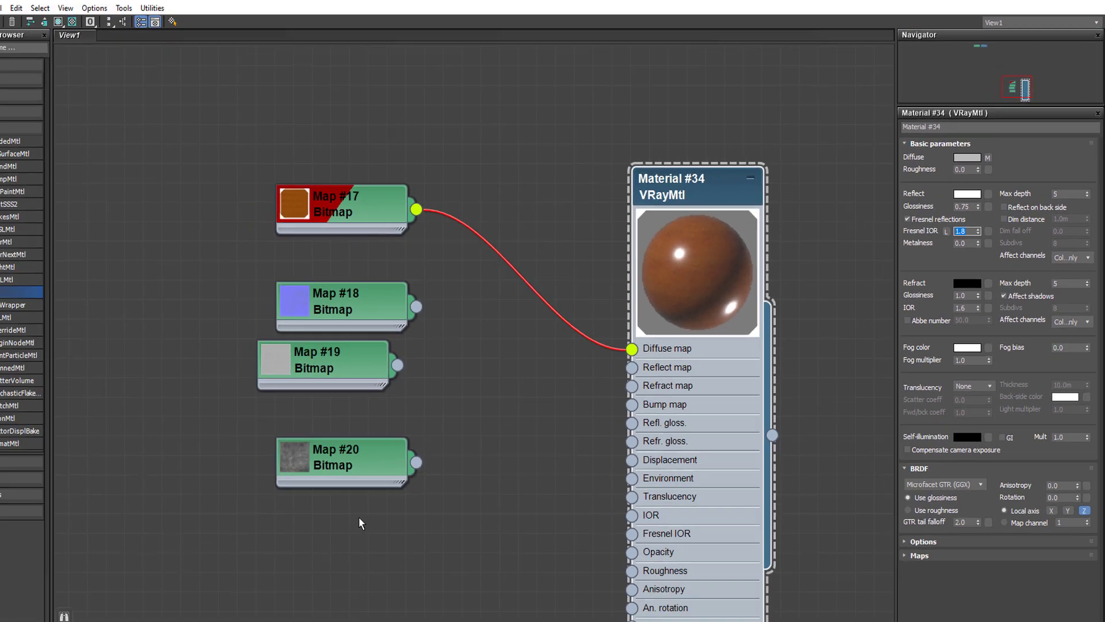
- Tile Map #20 (Gloss.png) 5×5 without real-world scale and wire it to Refl. gloss. at 30
left_click(403, 452)
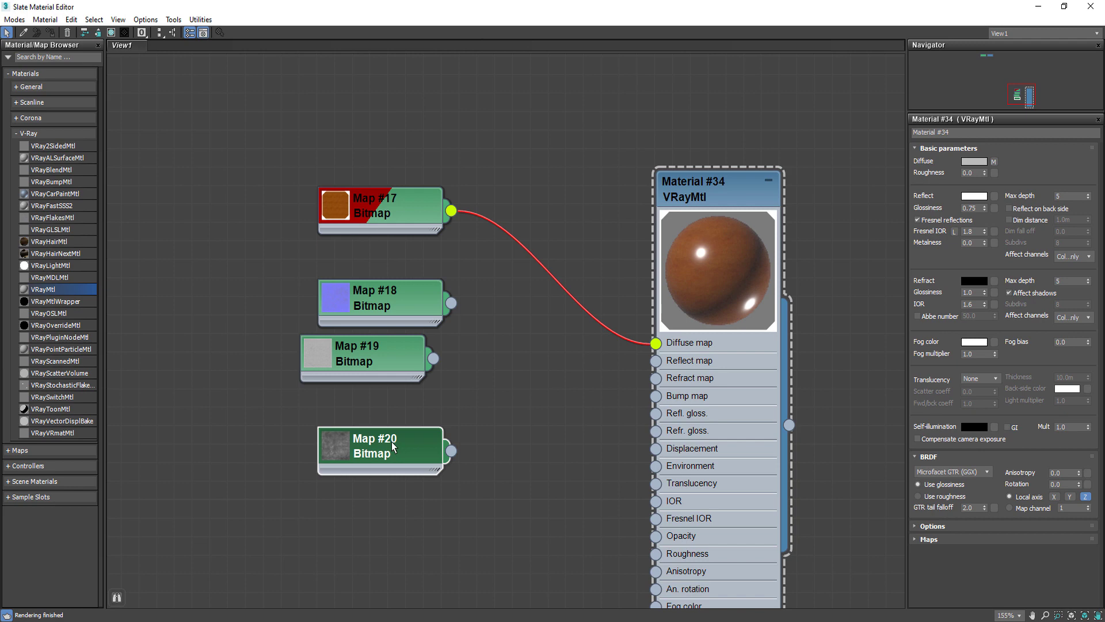
double_click(391, 441)
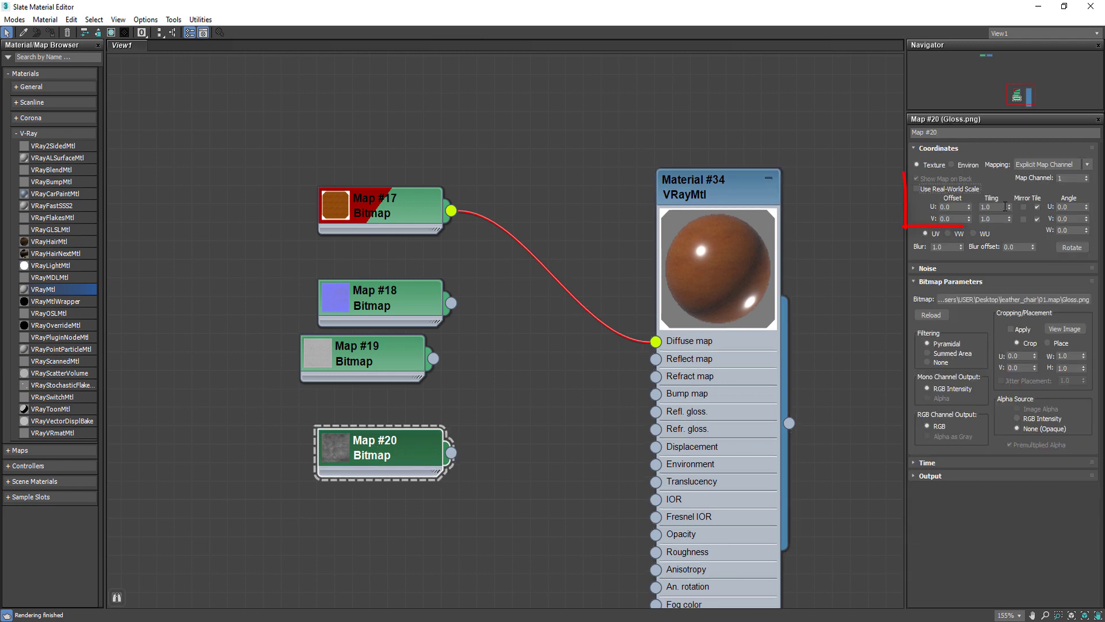
left_click(916, 189)
type("5")
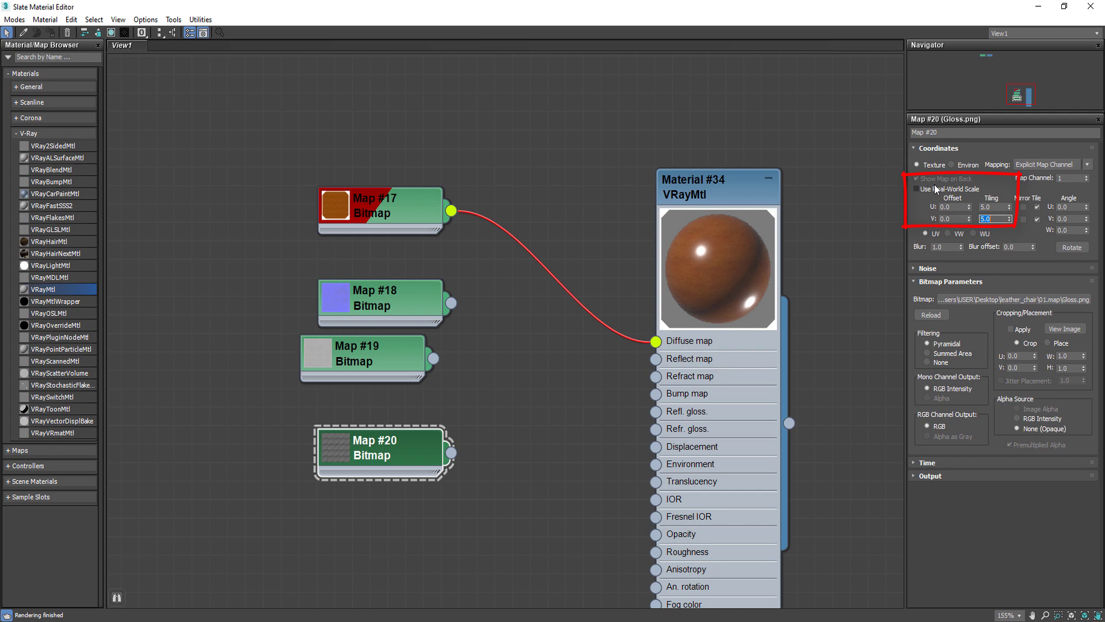
mouse_move(456, 463)
left_mouse_down()
mouse_move(458, 499)
mouse_move(657, 411)
left_mouse_up()
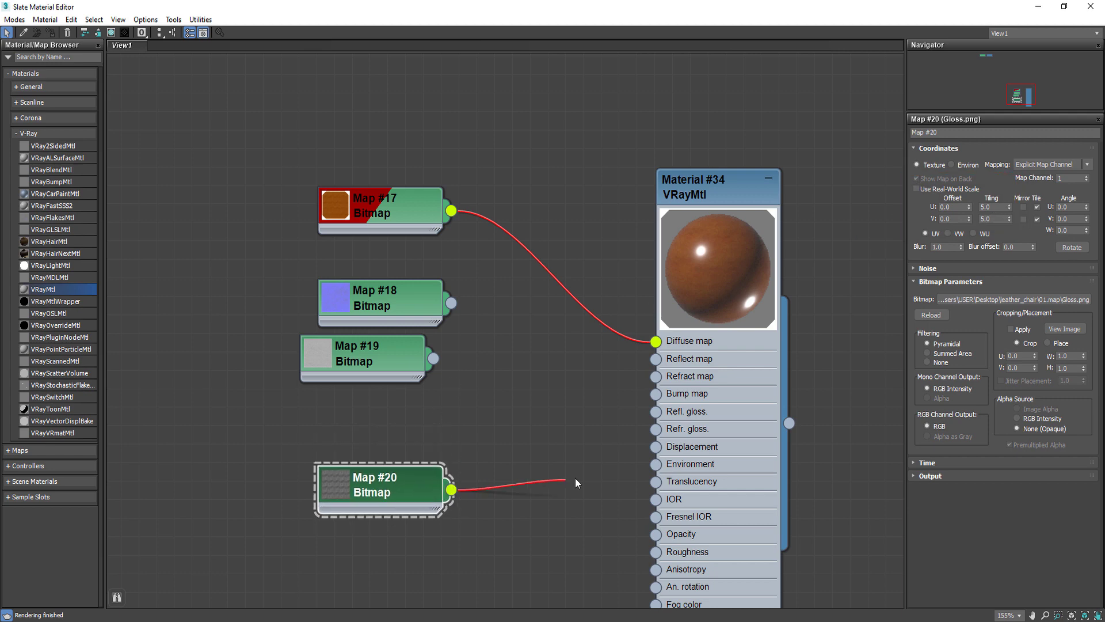
double_click(708, 190)
scroll(1002, 389, "down", 10)
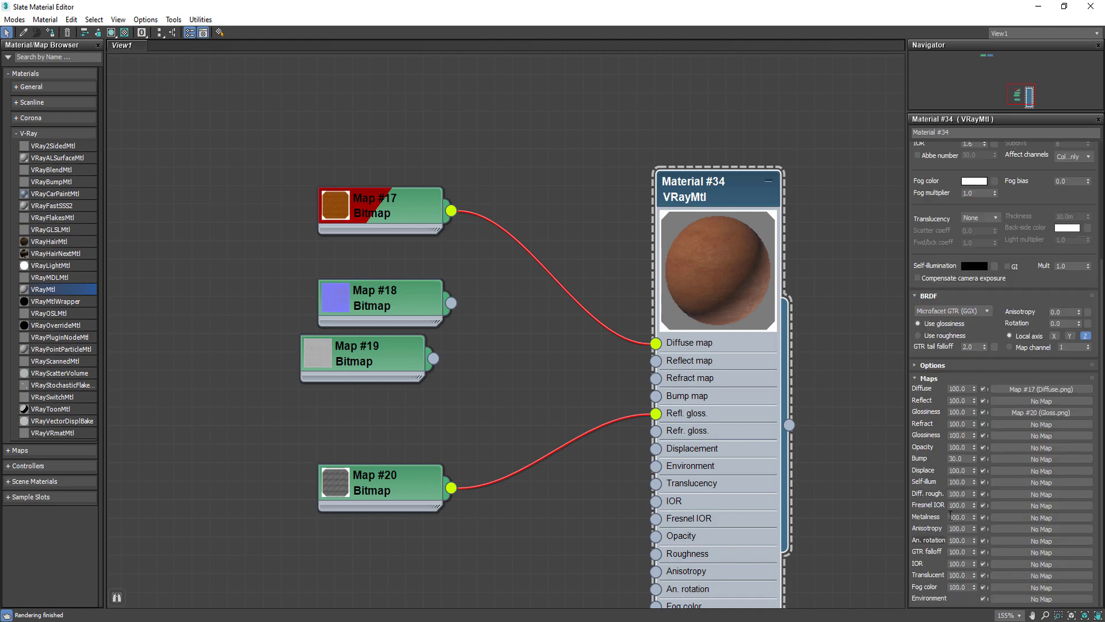
double_click(960, 412)
type("30")
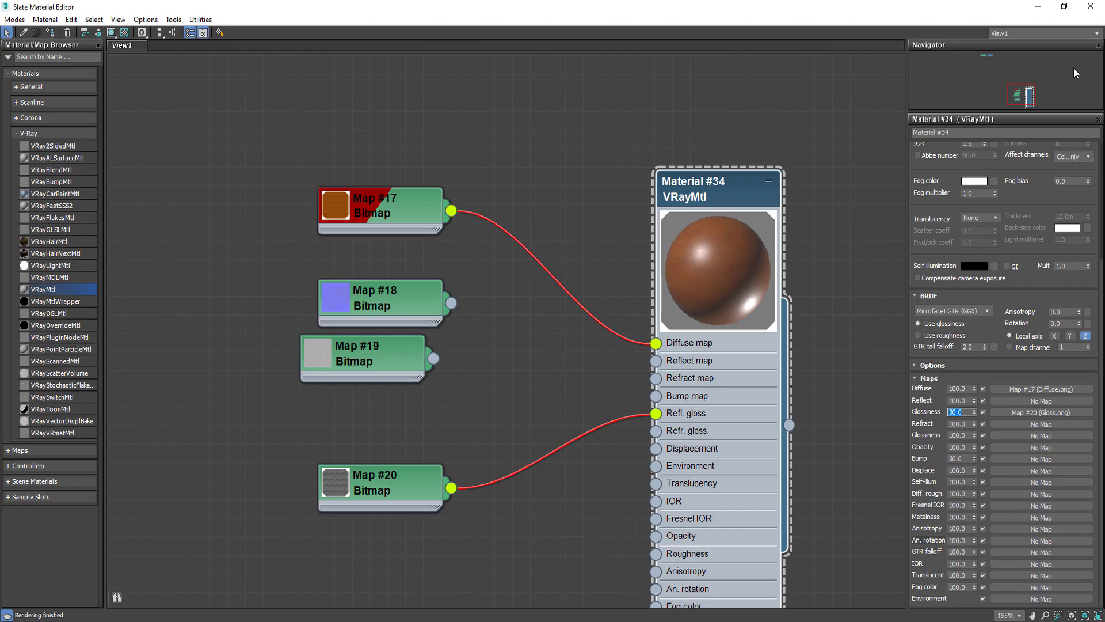
- Region-render the chair's right half and inspect the glossier leather close-up
left_click(1091, 7)
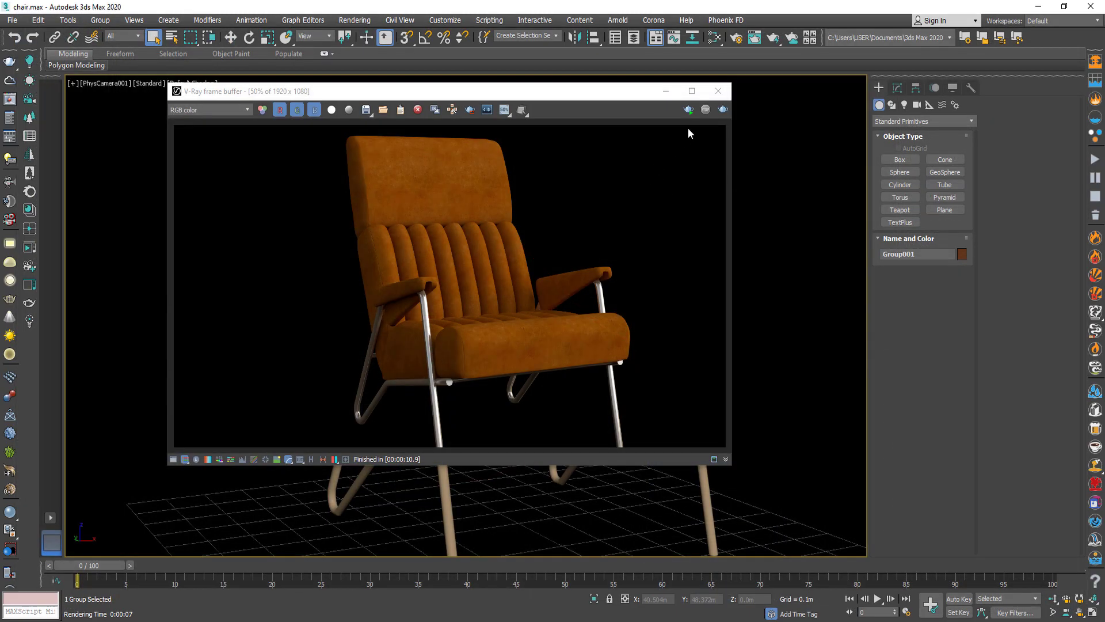
left_click(469, 110)
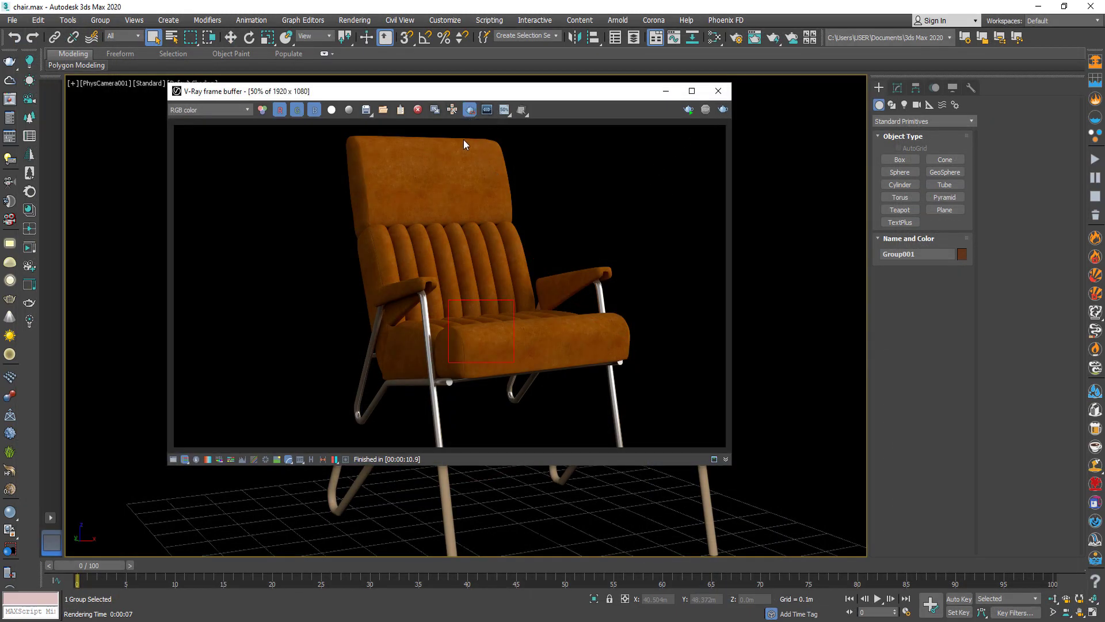
left_click_drag(455, 129, 714, 499)
key("shift+q")
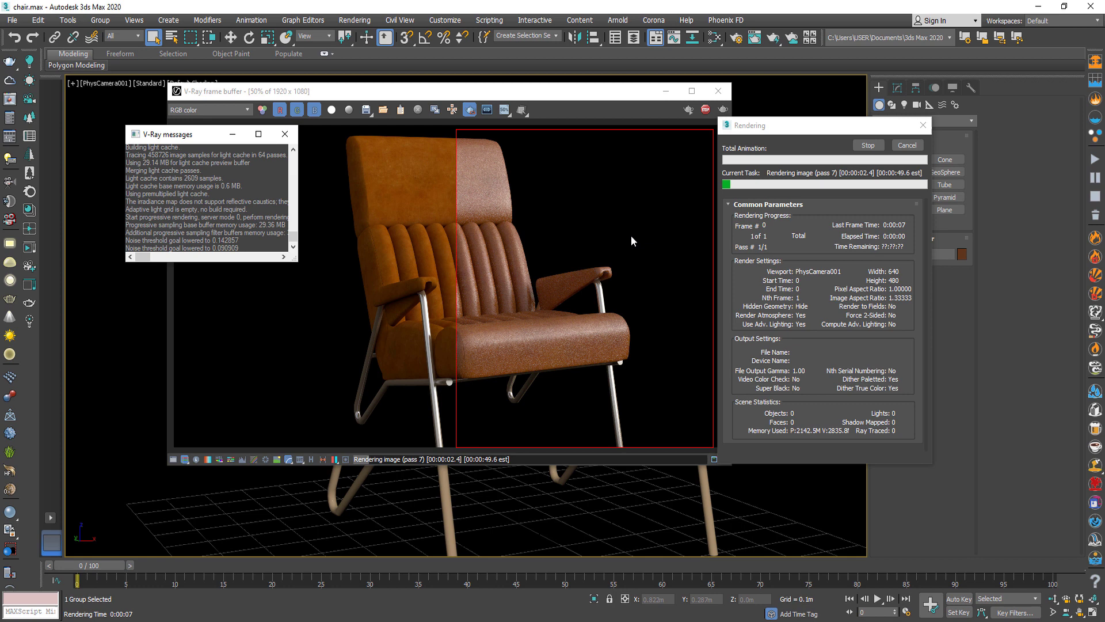
left_click(284, 134)
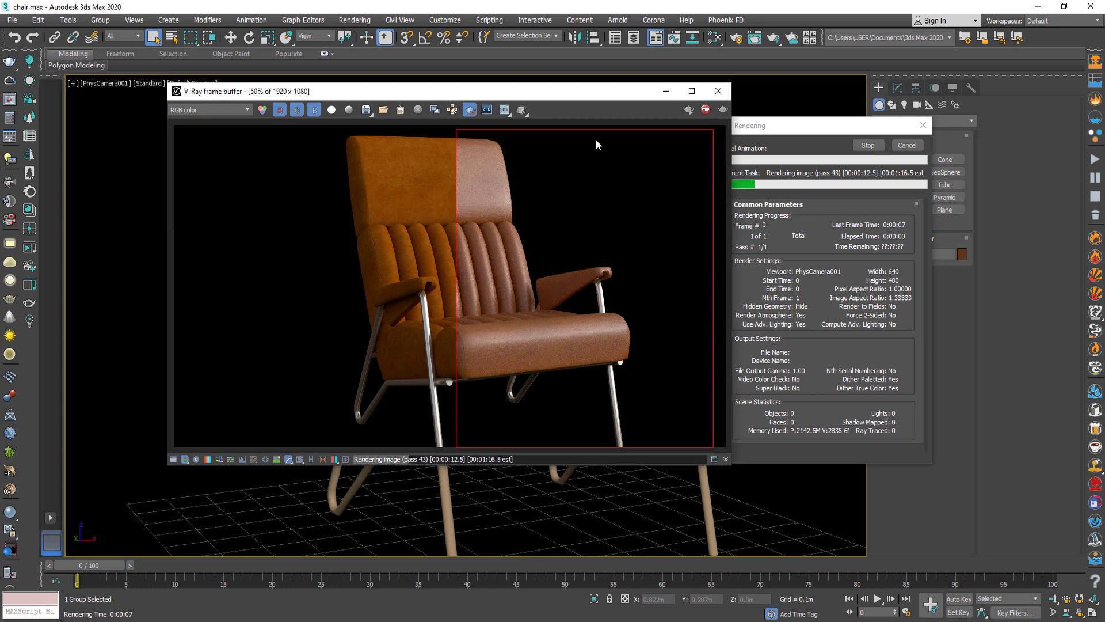
left_click(869, 145)
scroll(546, 214, "up", 1)
middle_click_drag(546, 259, 567, 369)
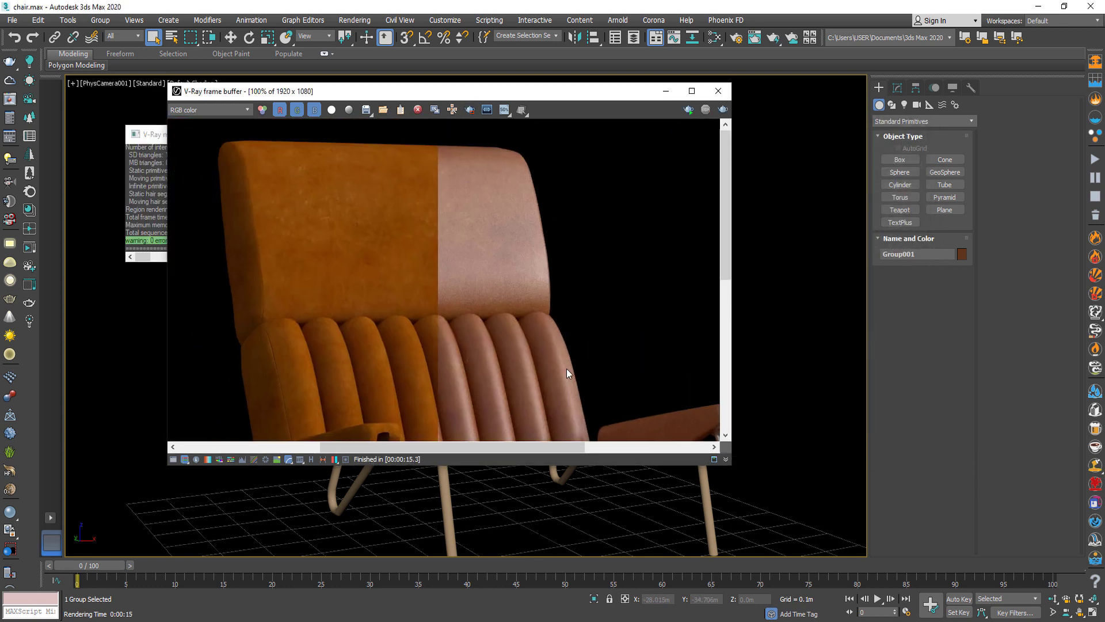
scroll(552, 366, "down", 1)
scroll(515, 262, "up", 1)
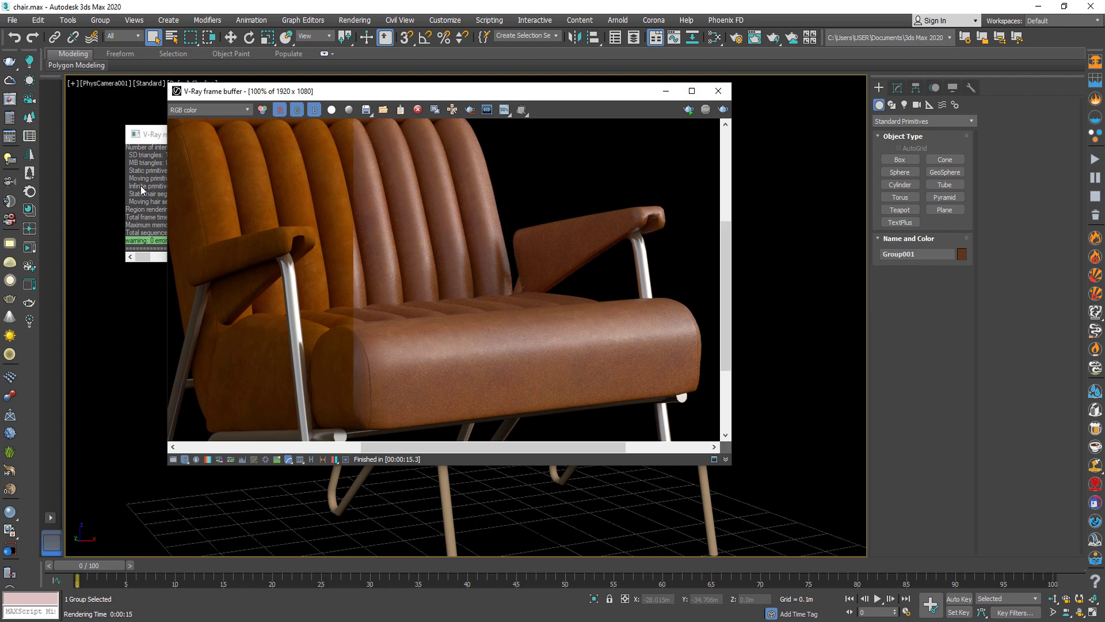
scroll(436, 210, "down", 1)
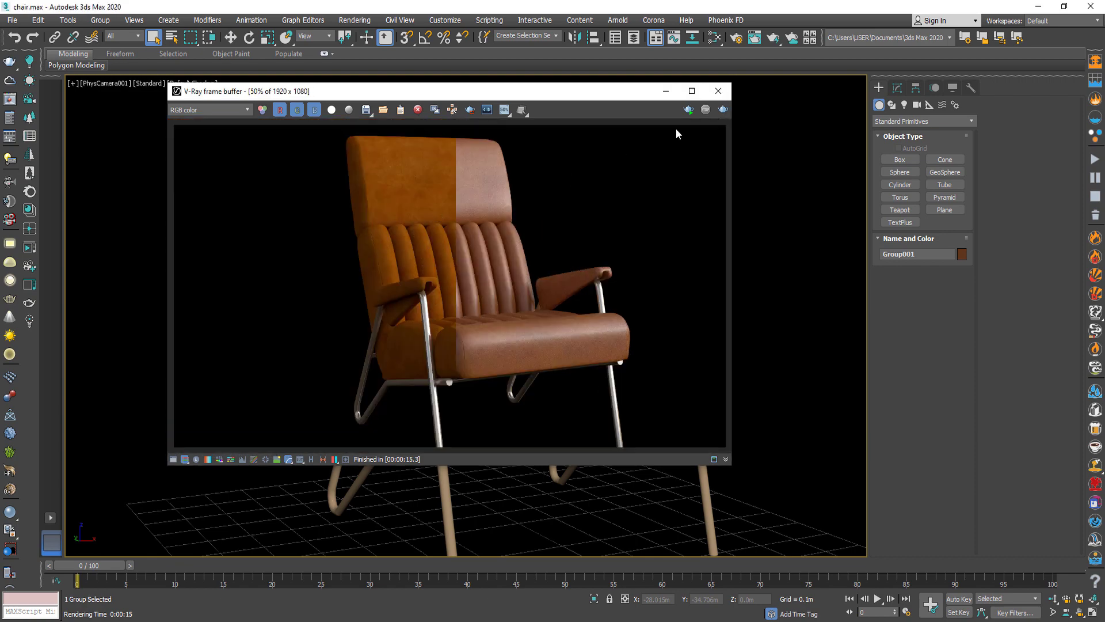
- Add a VRayNormalMap to the Bump map input, with Map #18 as Normal and Map #19 as Bump
left_click(718, 90)
key("m")
middle_click_drag(425, 345, 535, 298)
left_click_drag(730, 368, 657, 349)
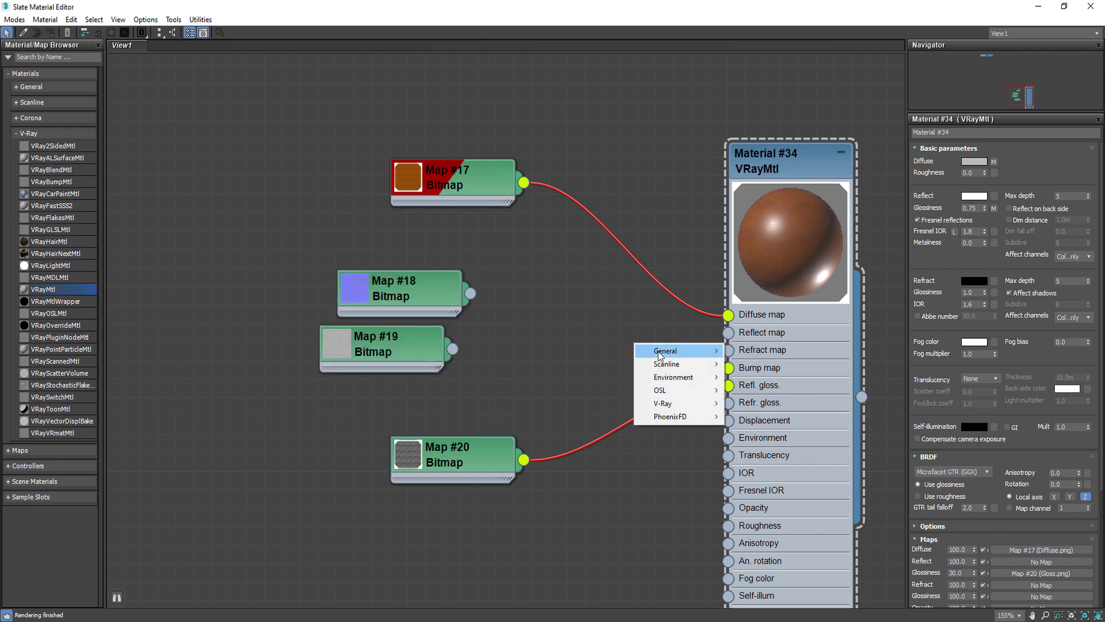
mouse_move(662, 403)
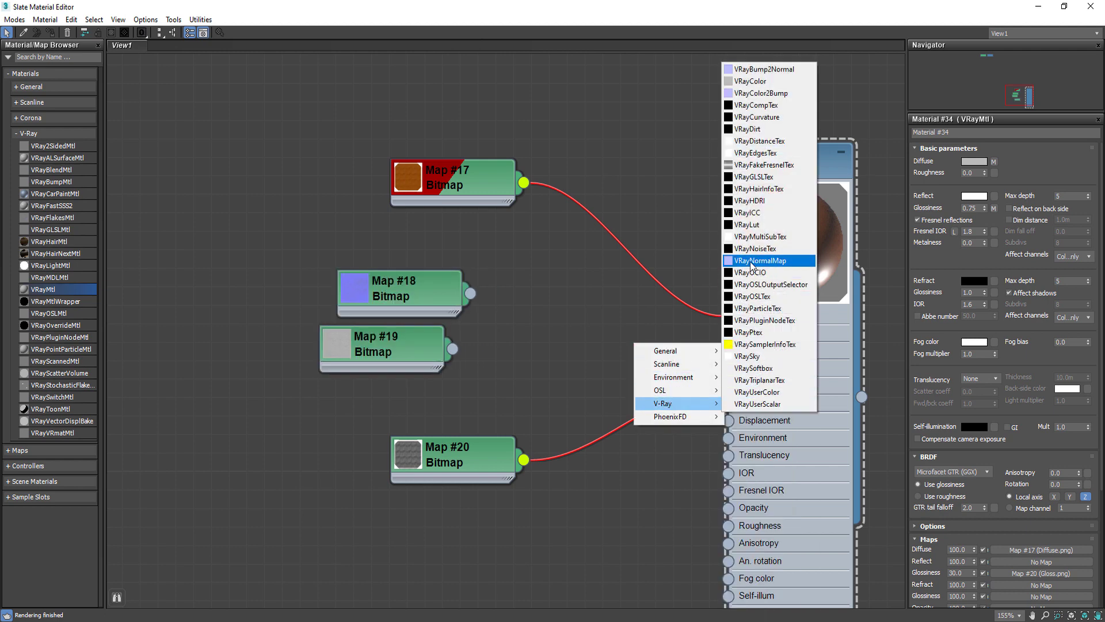
left_click(751, 261)
left_click_drag(639, 342, 522, 303)
mouse_move(345, 259)
left_mouse_down()
mouse_move(250, 311)
mouse_move(276, 345)
left_mouse_up()
left_click_drag(327, 294, 461, 334)
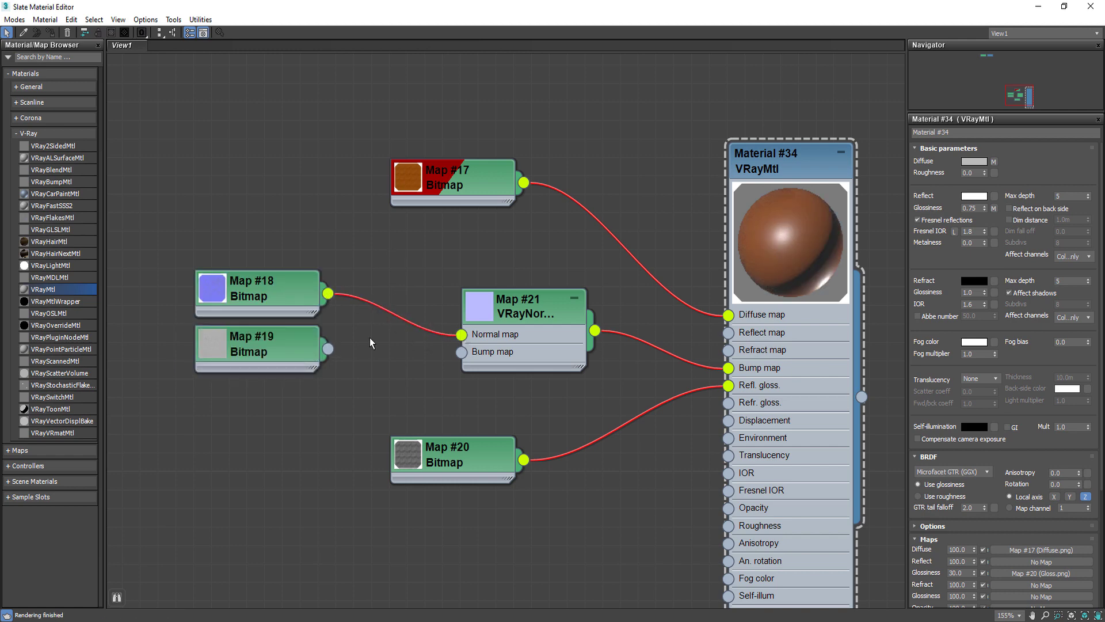
left_click_drag(328, 348, 461, 351)
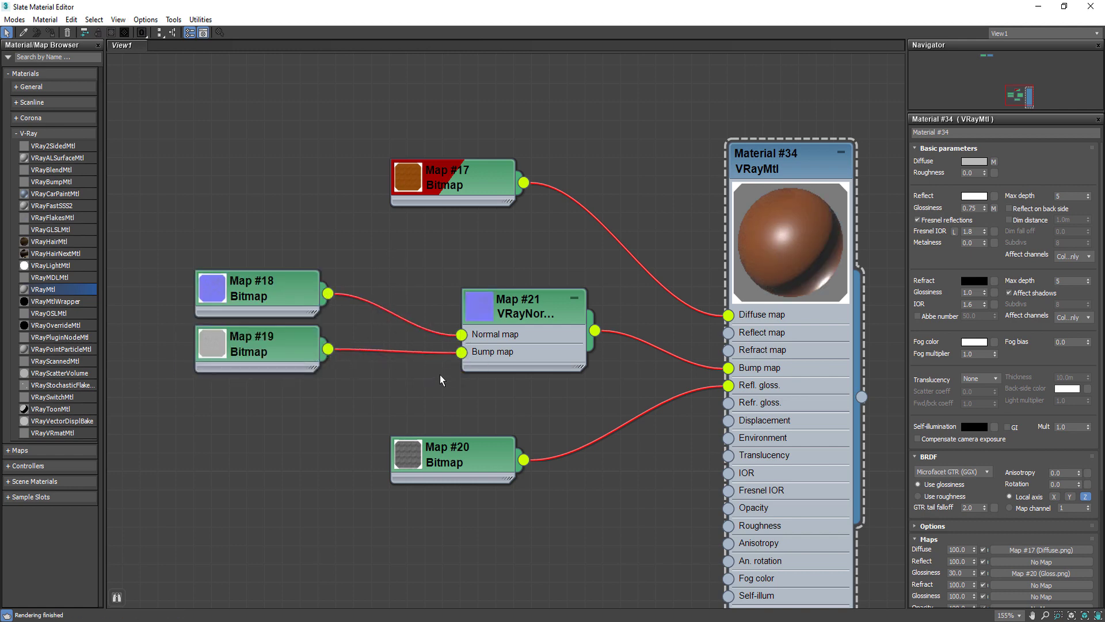
- Turn off real-world scale on Map #18 and Map #19 and tile both 5×5
double_click(272, 281)
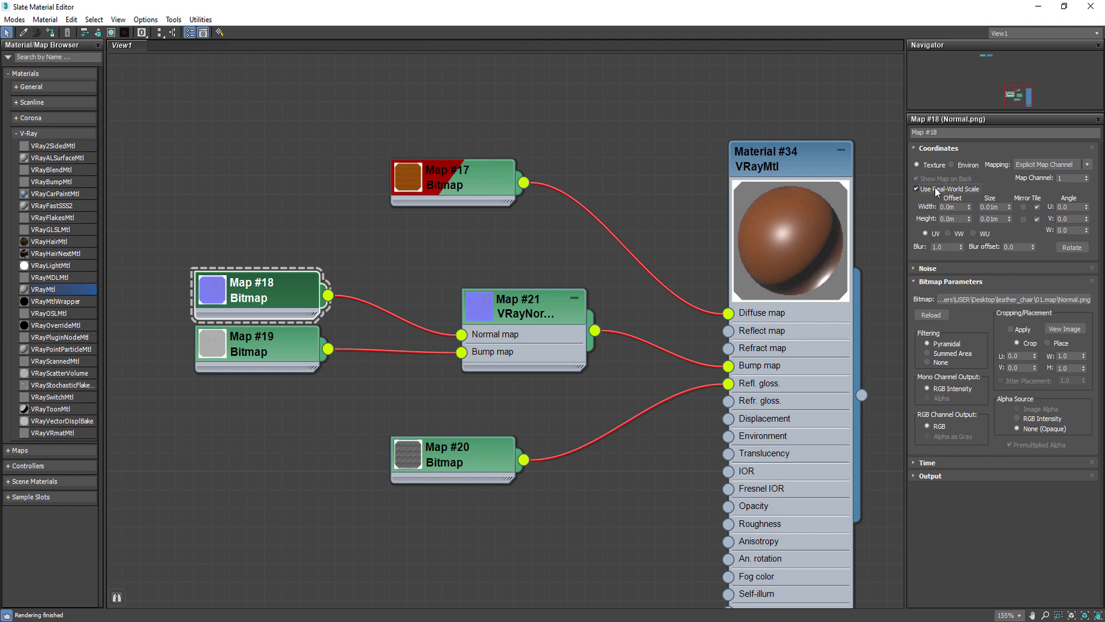
left_click(917, 189)
left_click(988, 207)
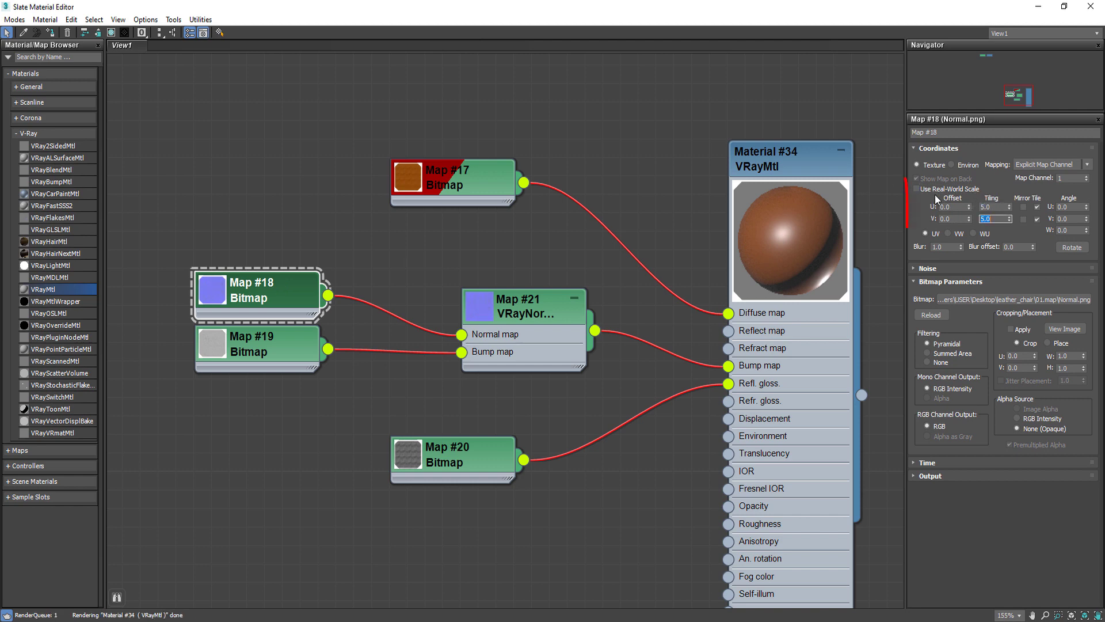
double_click(274, 345)
left_click(917, 188)
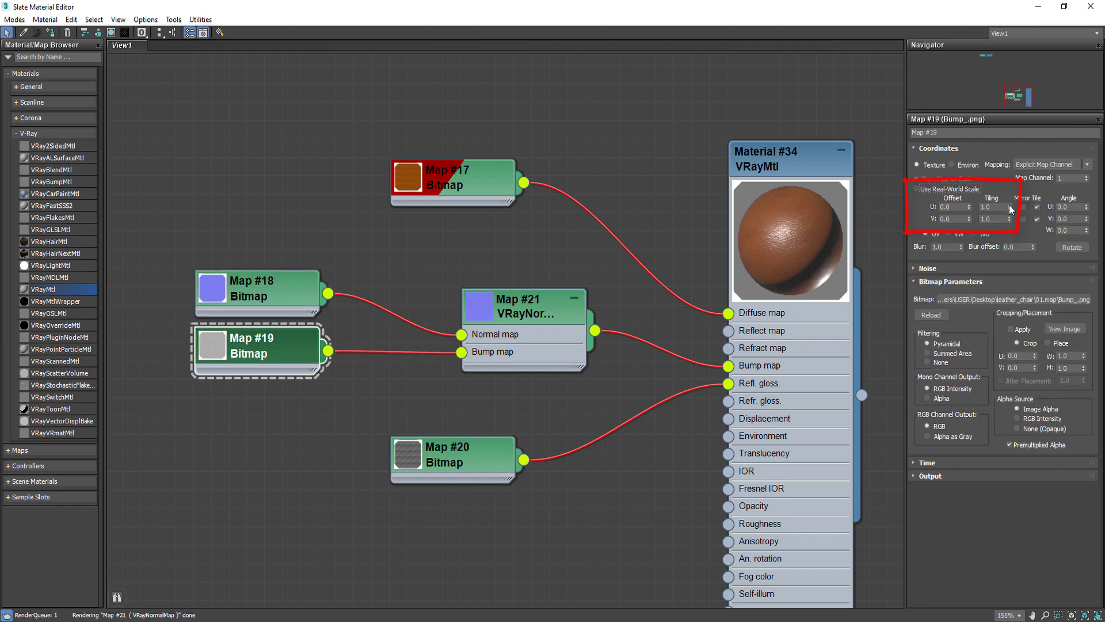
left_click(993, 219)
type("5")
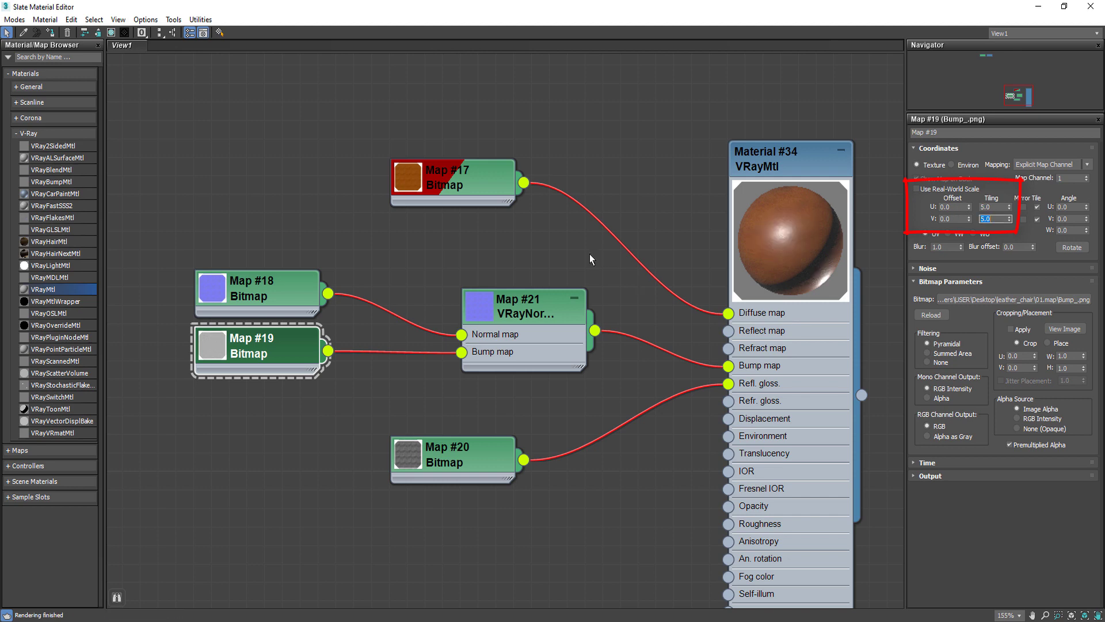
key("Return")
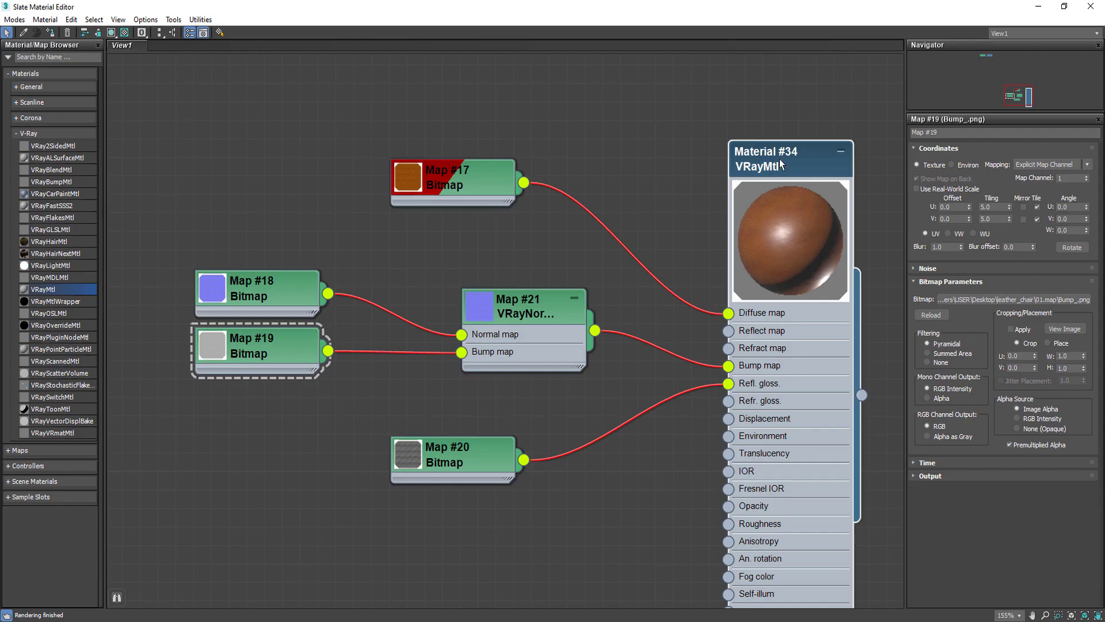
scroll(955, 463, "down", 3)
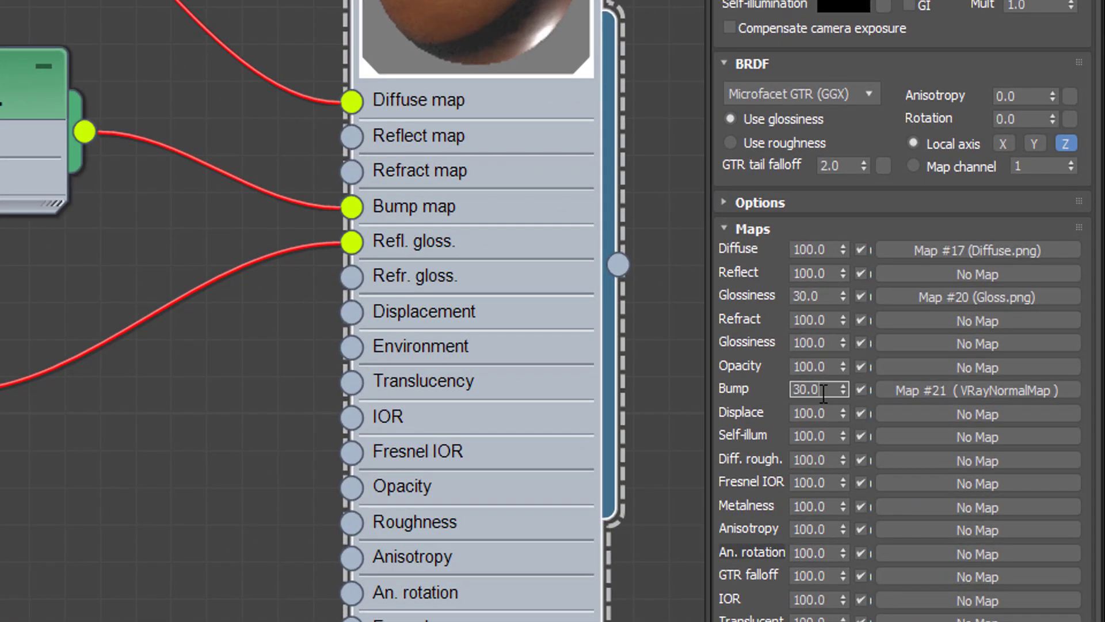
- Lower Material #34's Bump amount in the Maps rollout from 30 to 5
double_click(820, 394)
type("5")
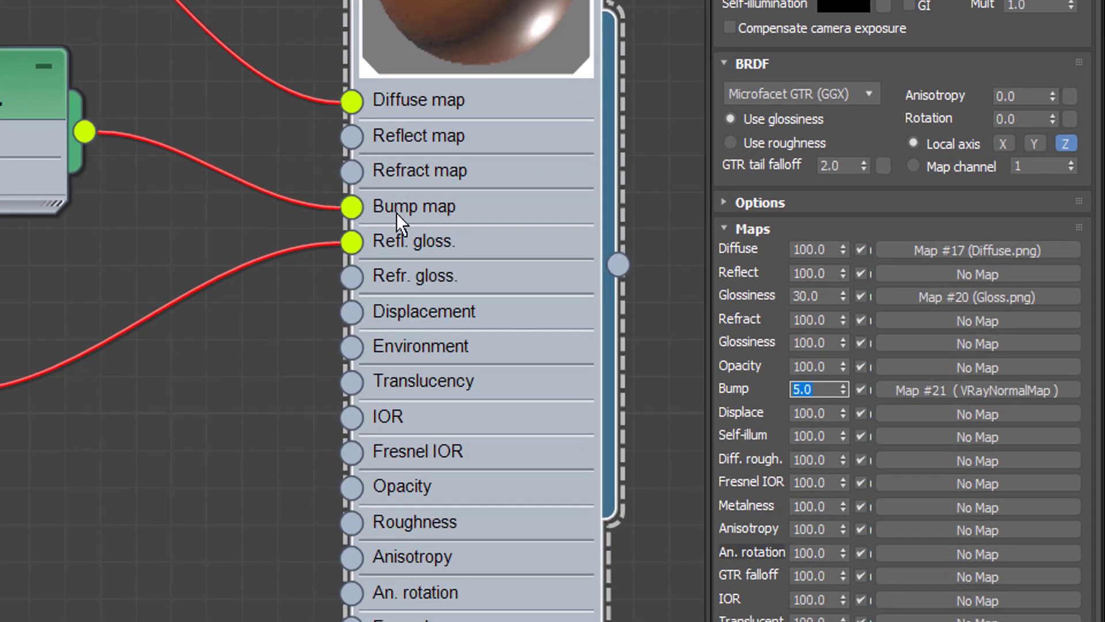